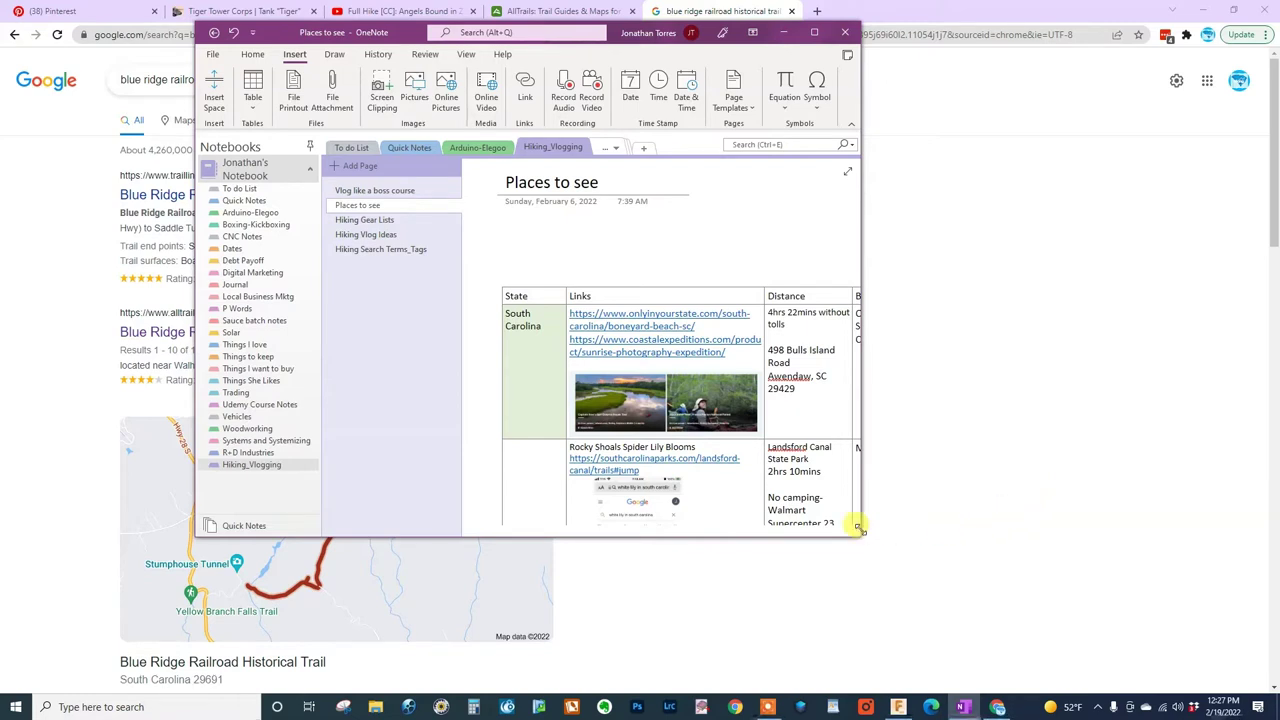
Step: Enlarge the OneNote window to show the Best Dates column, then minimize it to reveal Chrome
{"action": "left_click_drag", "start_coordinate": [858, 534], "coordinate": [1022, 630]}
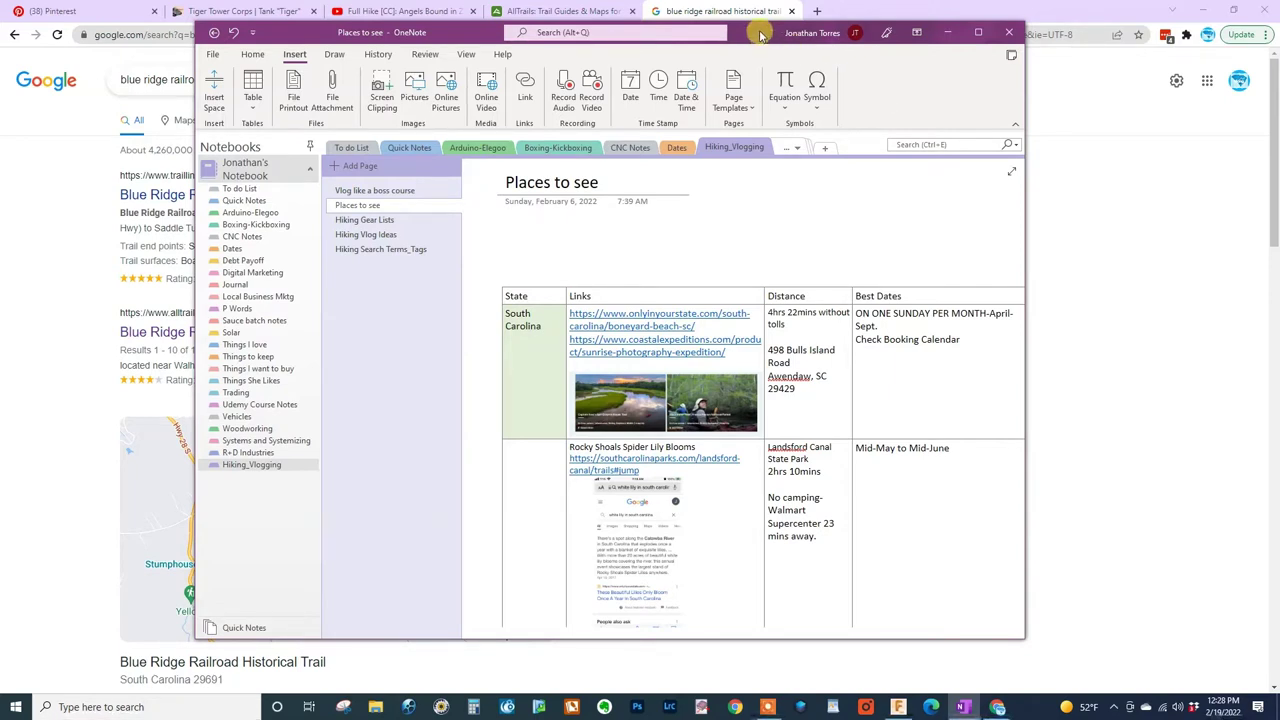
{"action": "left_click_drag", "start_coordinate": [760, 35], "coordinate": [748, 45]}
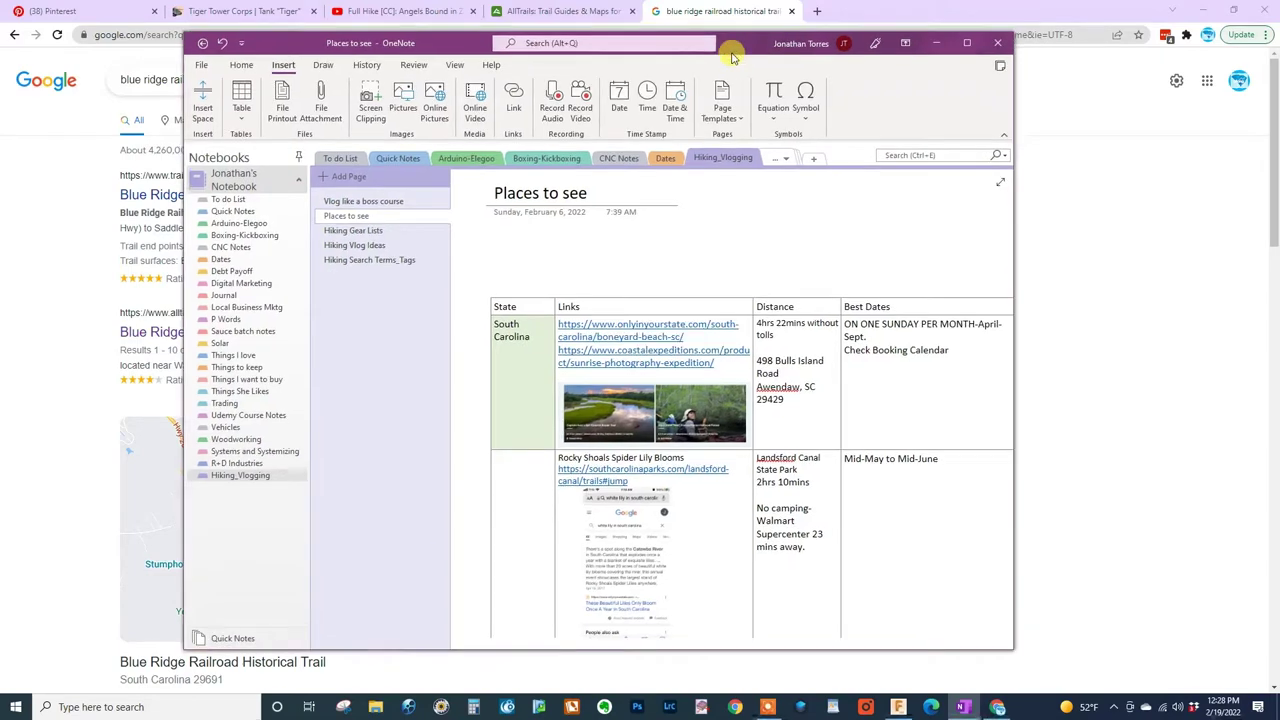
{"action": "key", "text": "super+Down"}
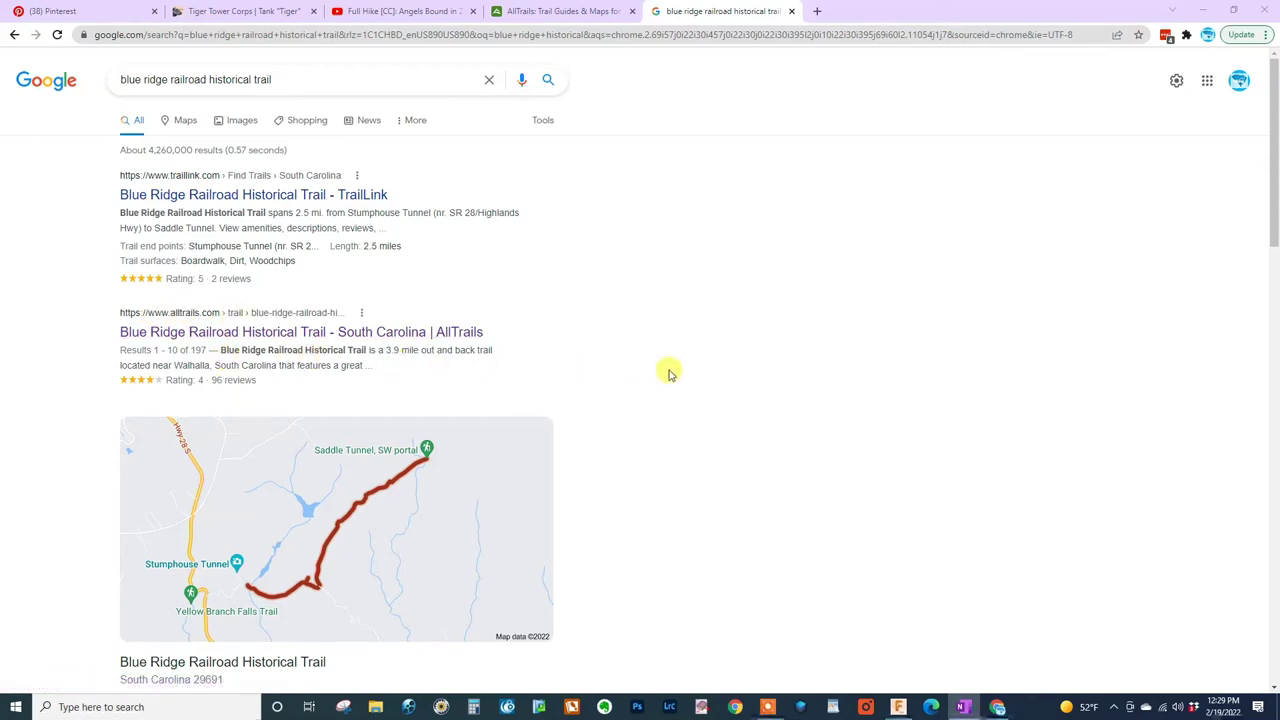
{"action": "scroll", "coordinate": [672, 378], "scroll_direction": "down", "scroll_amount": 2}
{"action": "scroll", "coordinate": [672, 378], "scroll_direction": "down", "scroll_amount": 3}
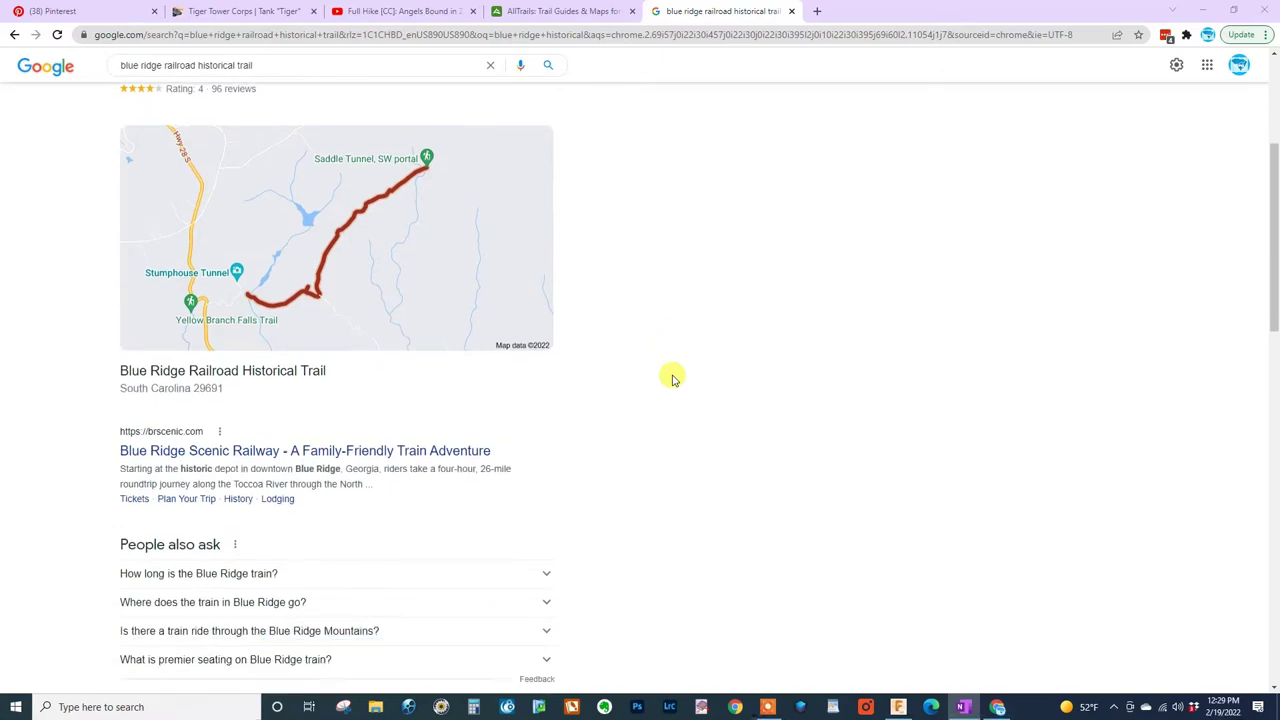
{"action": "scroll", "coordinate": [672, 378], "scroll_direction": "up", "scroll_amount": 4}
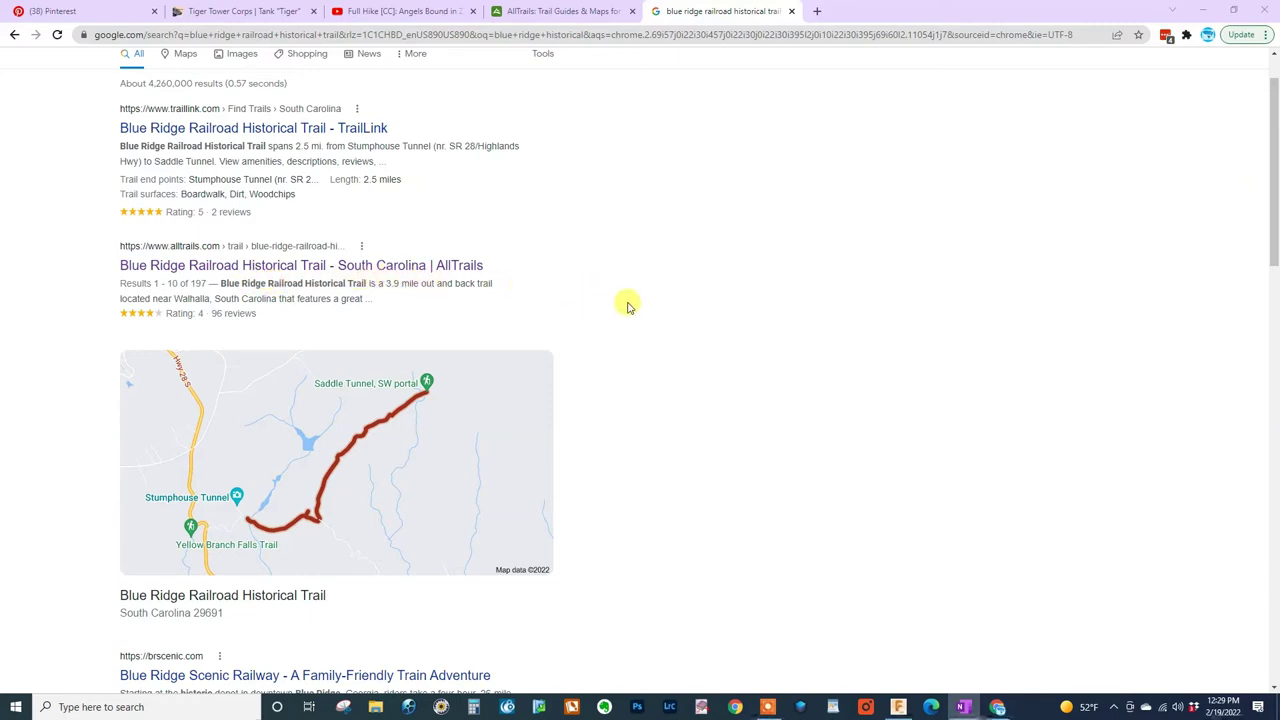
Step: Close the Google tab, search AllTrails for 'blue ridge' and open Blue Ridge Railroad Historical Trail
{"action": "left_click", "coordinate": [792, 13]}
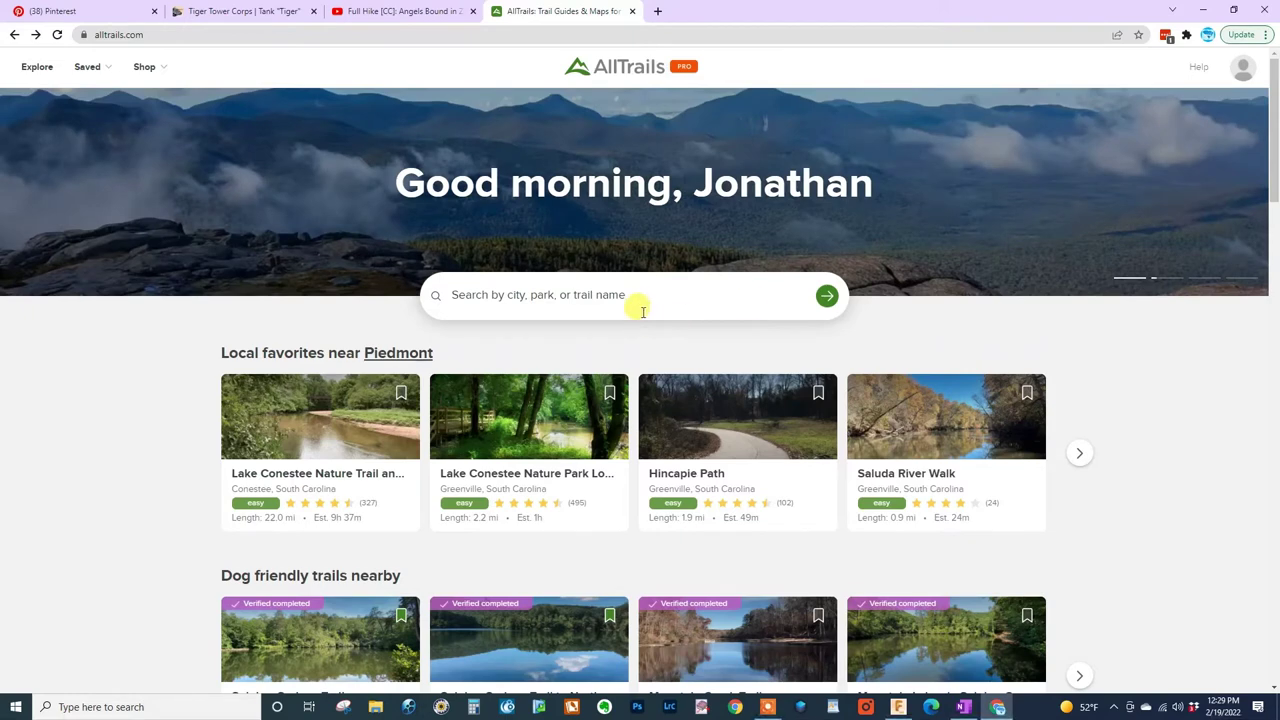
{"action": "left_click", "coordinate": [610, 295]}
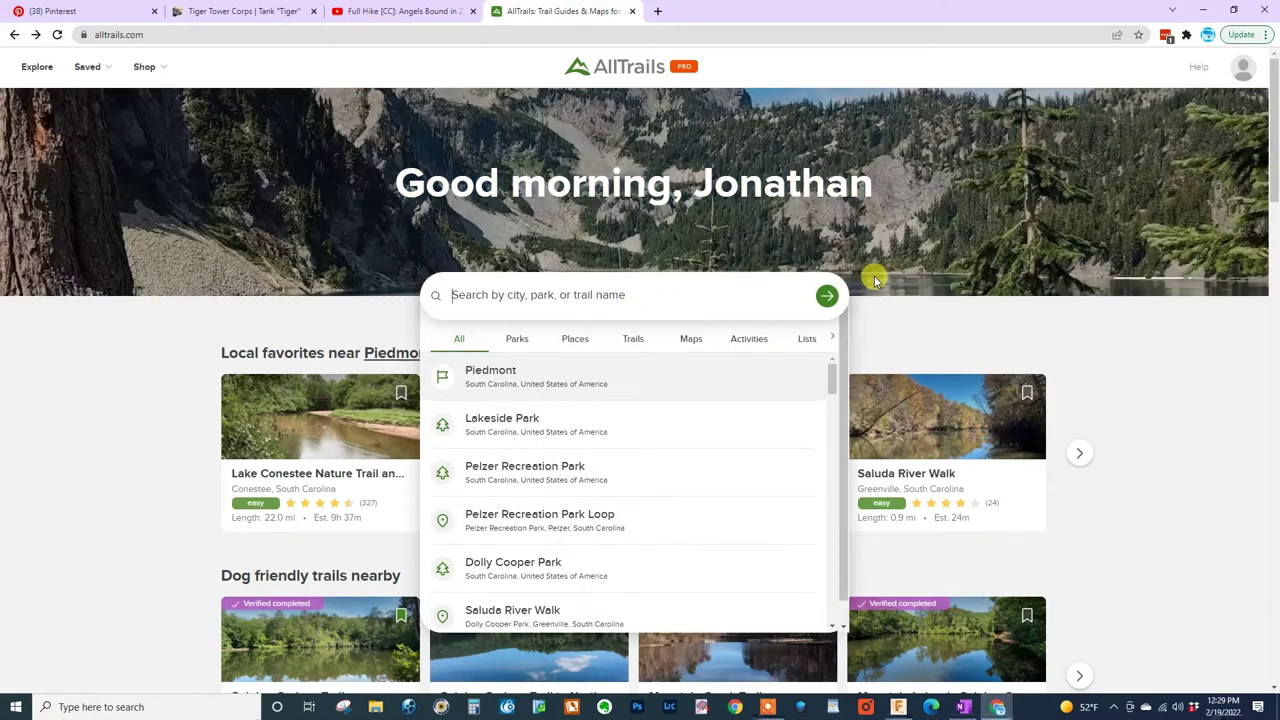
{"action": "type", "text": "blu"}
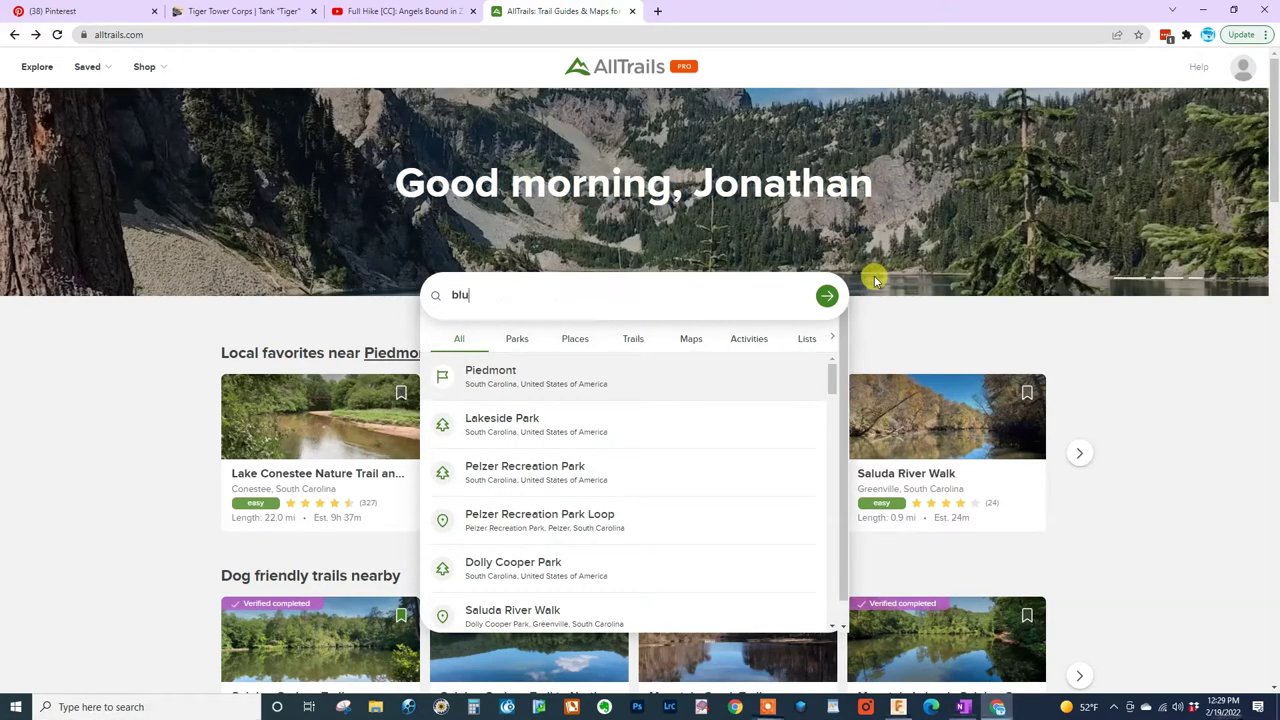
{"action": "type", "text": "e rid"}
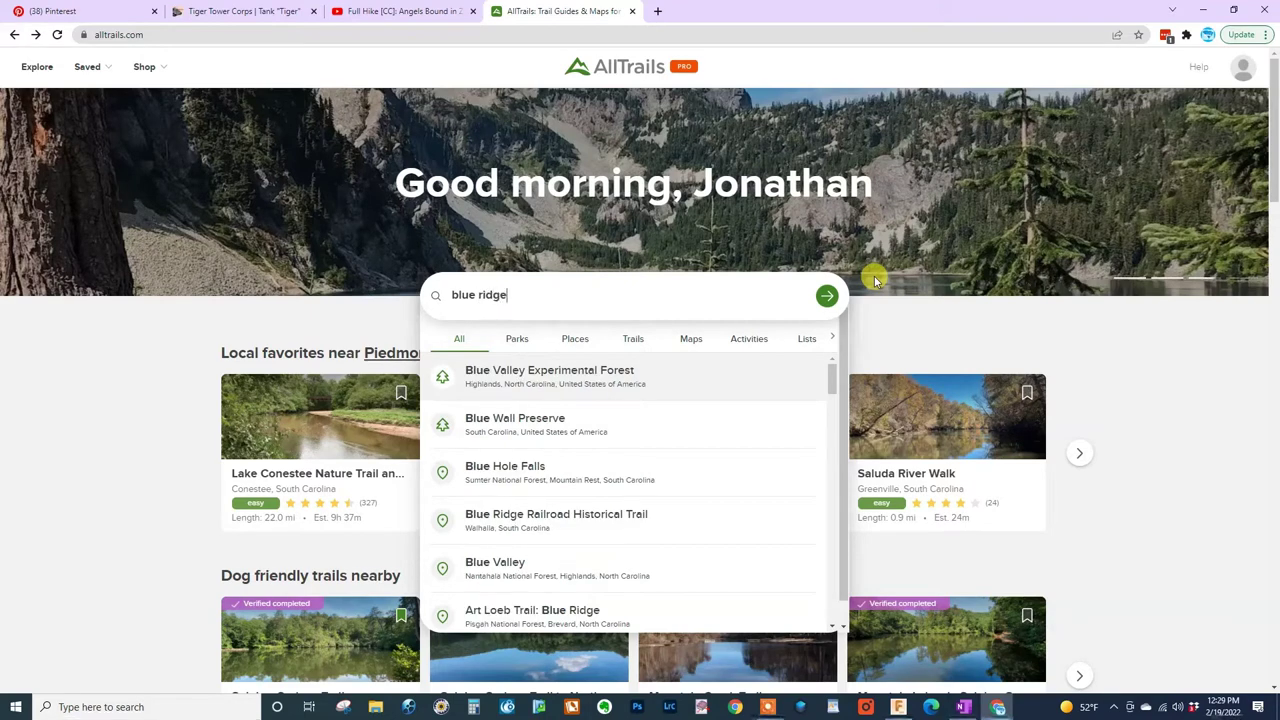
{"action": "type", "text": "ge"}
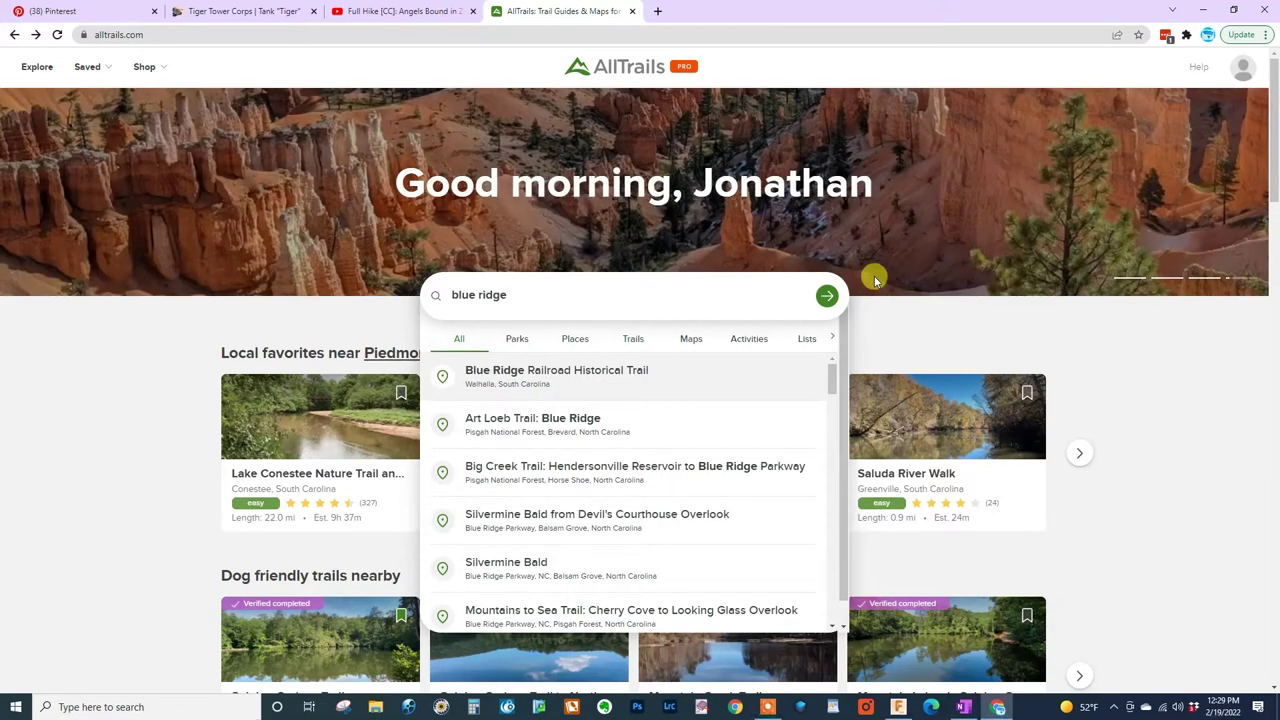
{"action": "left_click", "coordinate": [621, 378]}
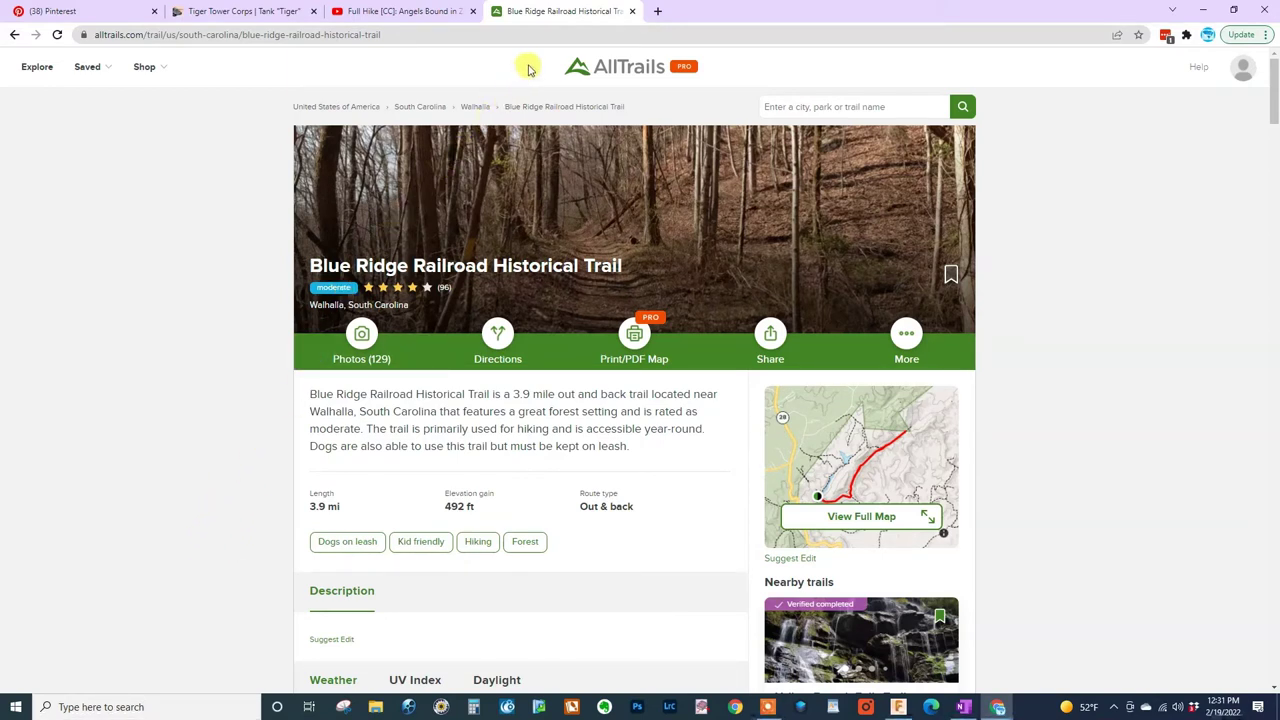
{"action": "scroll", "coordinate": [210, 503], "scroll_direction": "down", "scroll_amount": 3}
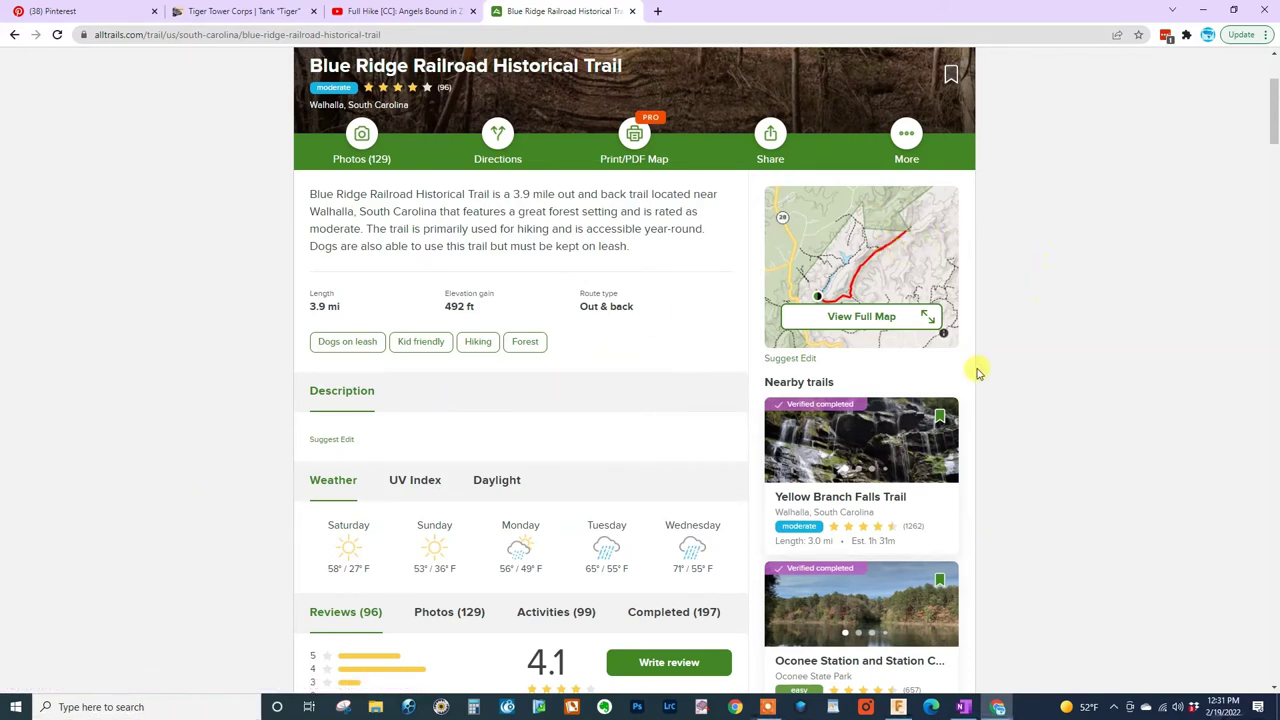
{"action": "scroll", "coordinate": [240, 540], "scroll_direction": "down", "scroll_amount": 2}
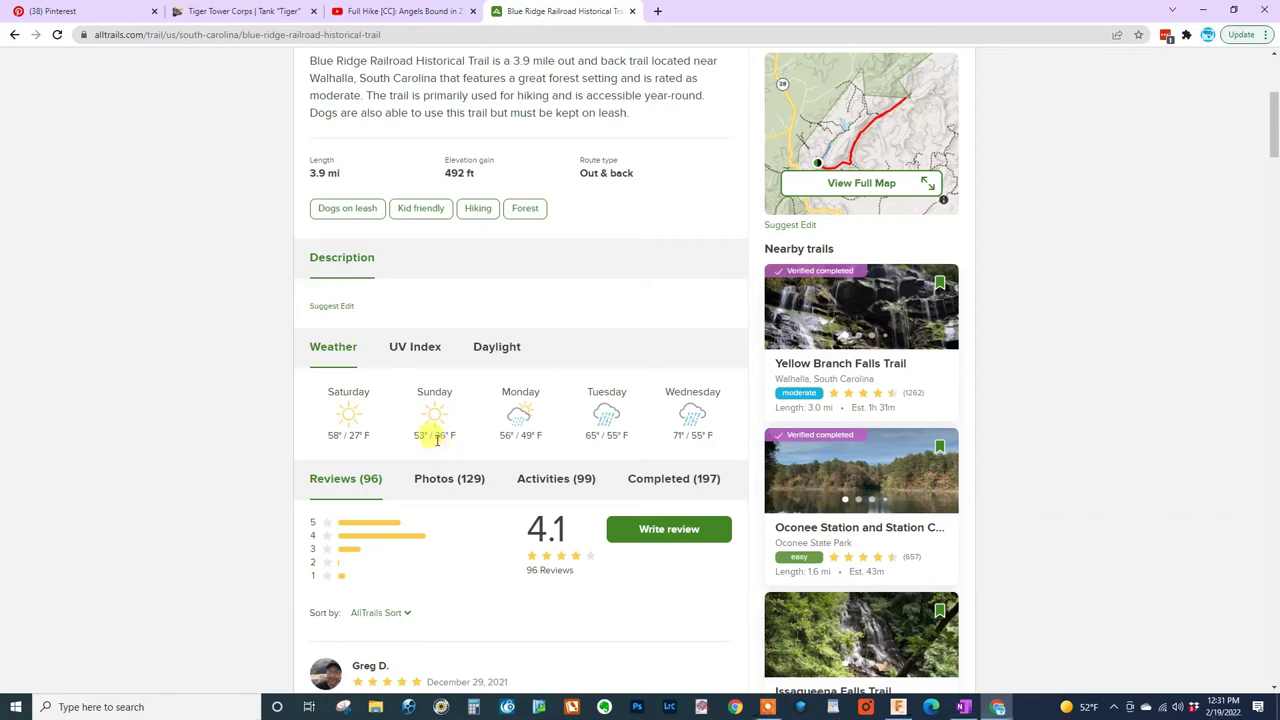
{"action": "scroll", "coordinate": [437, 440], "scroll_direction": "down", "scroll_amount": 2}
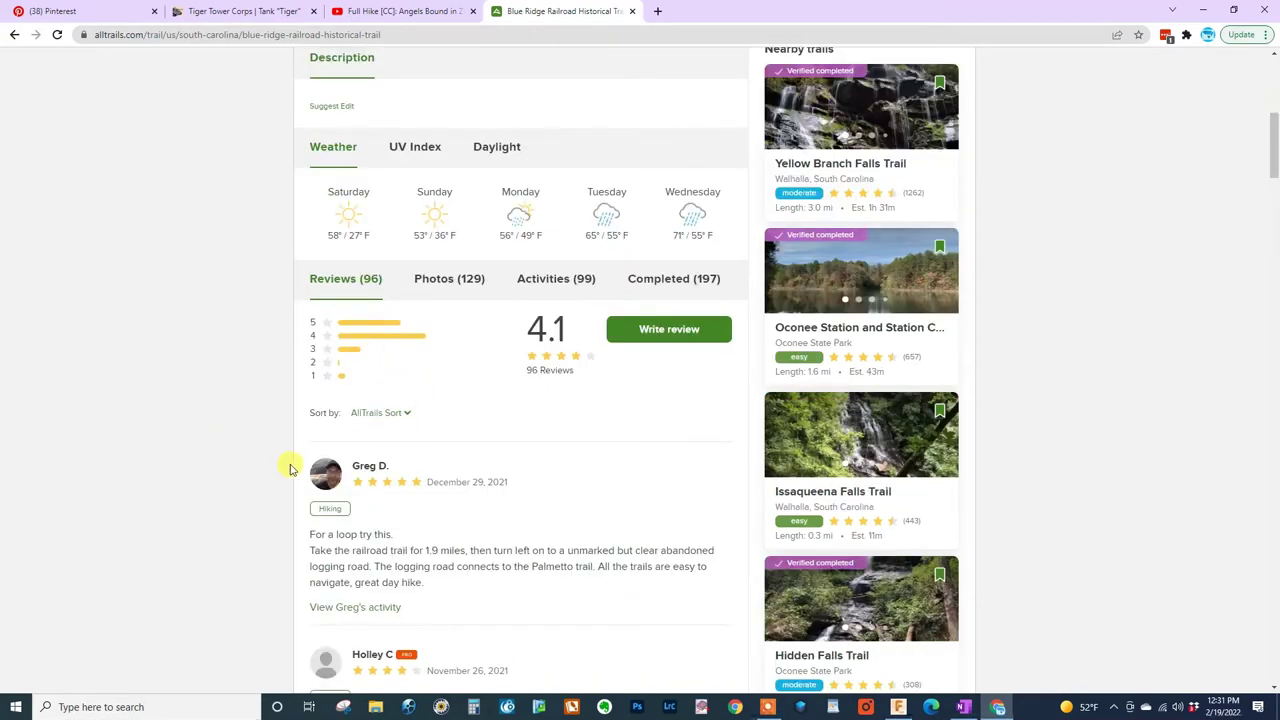
{"action": "scroll", "coordinate": [223, 472], "scroll_direction": "down", "scroll_amount": 2}
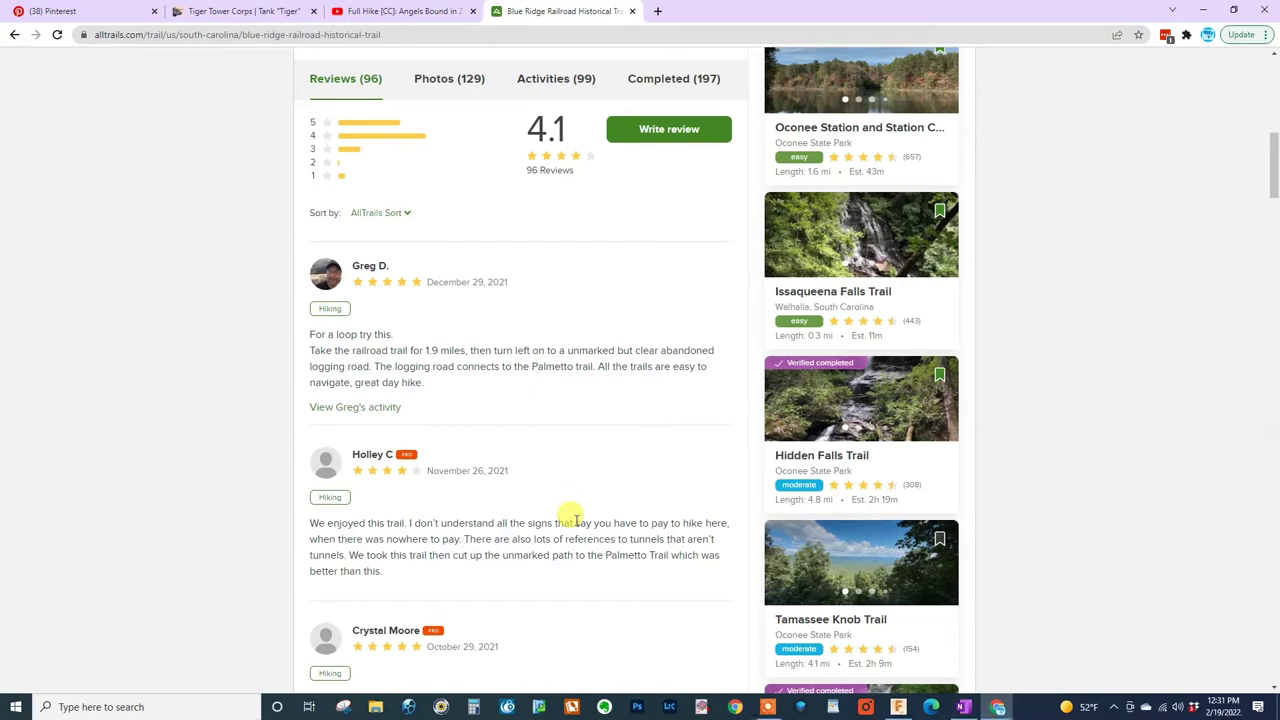
{"action": "scroll", "coordinate": [173, 581], "scroll_direction": "down", "scroll_amount": 1}
{"action": "scroll", "coordinate": [173, 581], "scroll_direction": "down", "scroll_amount": 4}
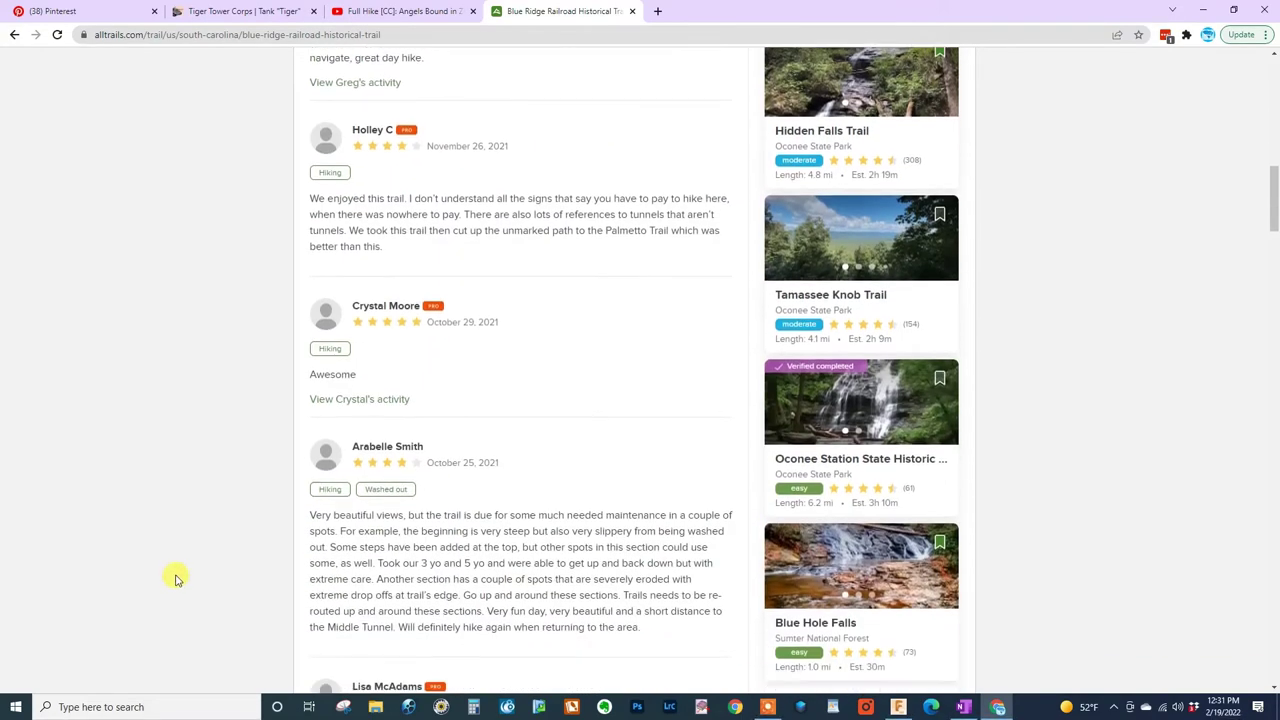
{"action": "scroll", "coordinate": [175, 580], "scroll_direction": "down", "scroll_amount": 2}
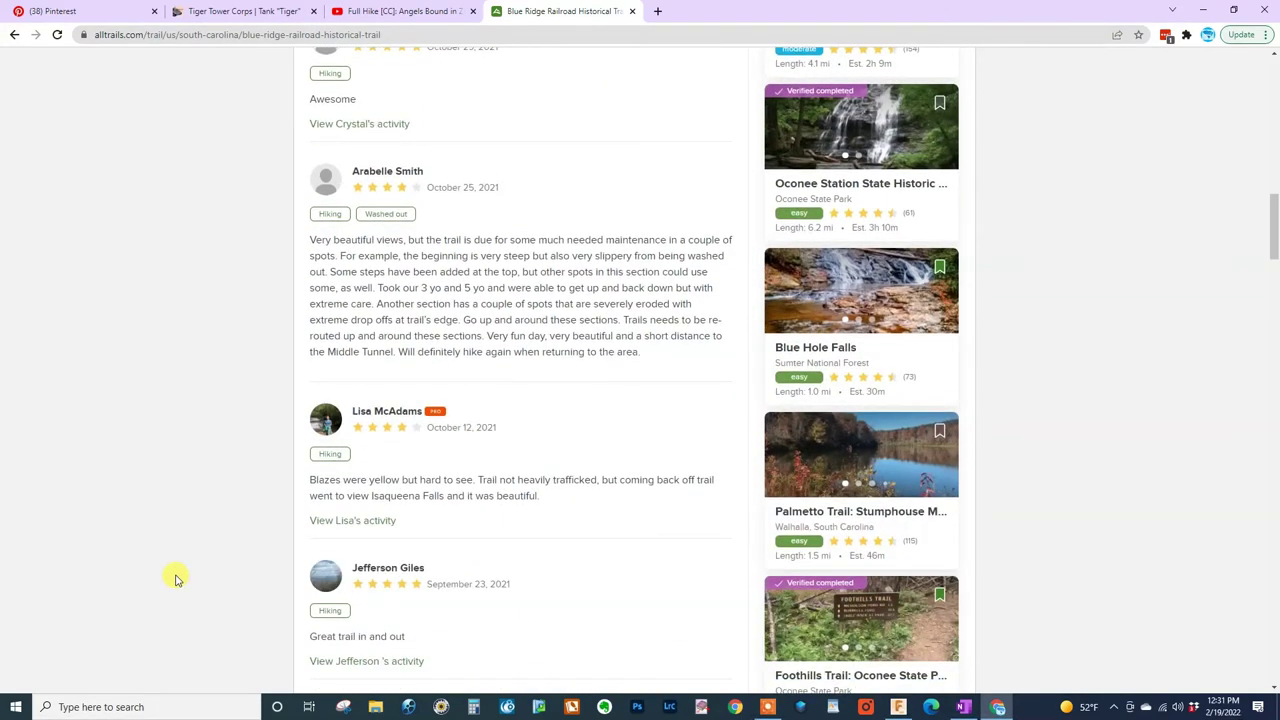
{"action": "scroll", "coordinate": [220, 549], "scroll_direction": "down", "scroll_amount": 2}
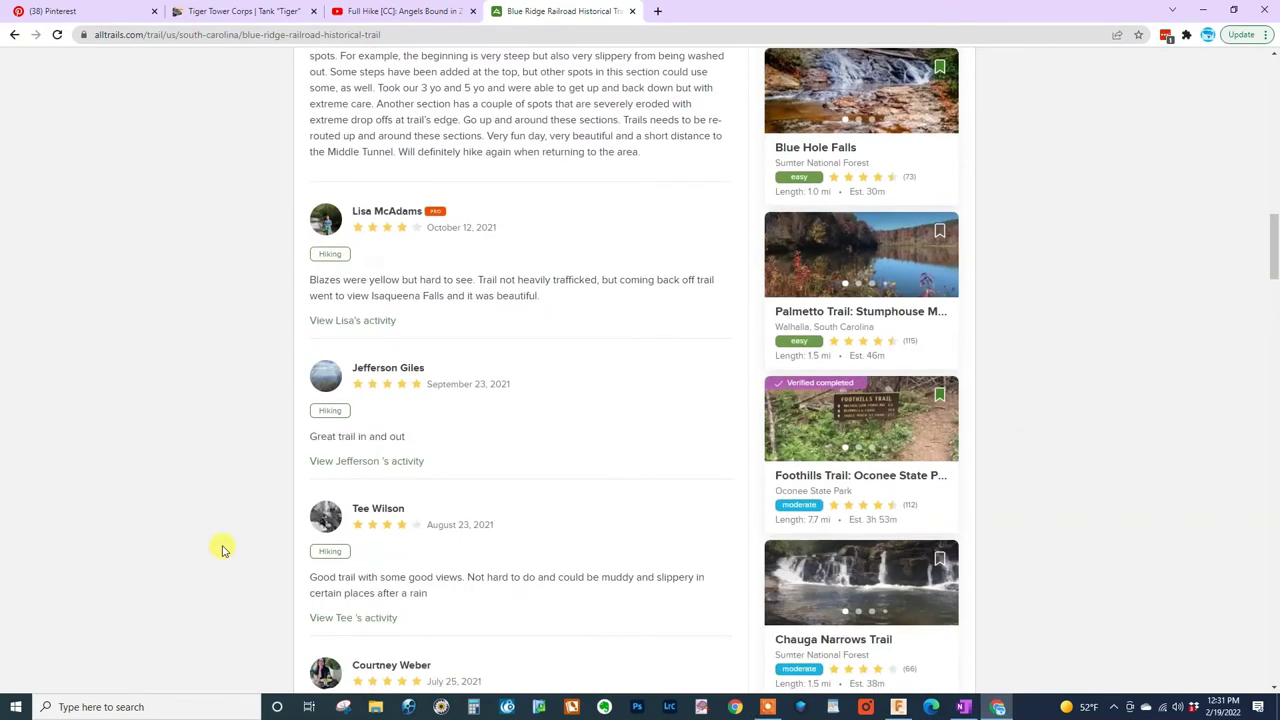
{"action": "scroll", "coordinate": [222, 549], "scroll_direction": "down", "scroll_amount": 1}
{"action": "scroll", "coordinate": [223, 550], "scroll_direction": "down", "scroll_amount": 2}
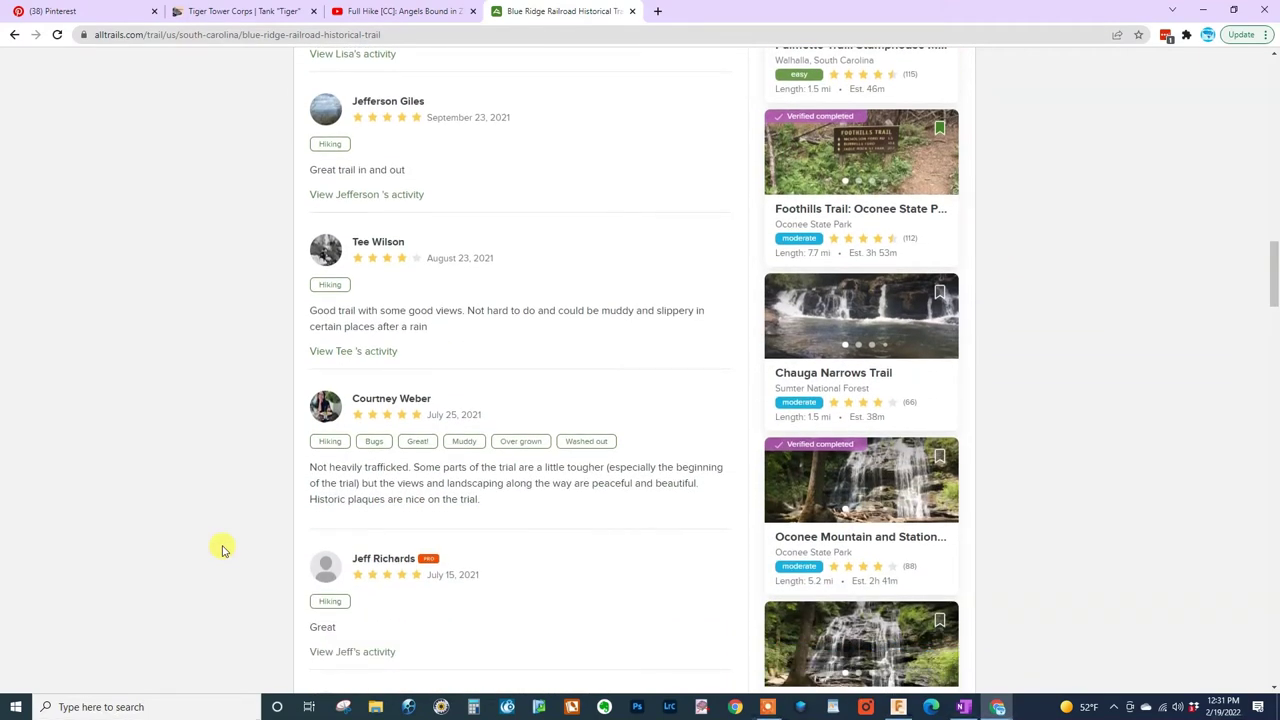
{"action": "scroll", "coordinate": [223, 550], "scroll_direction": "down", "scroll_amount": 3}
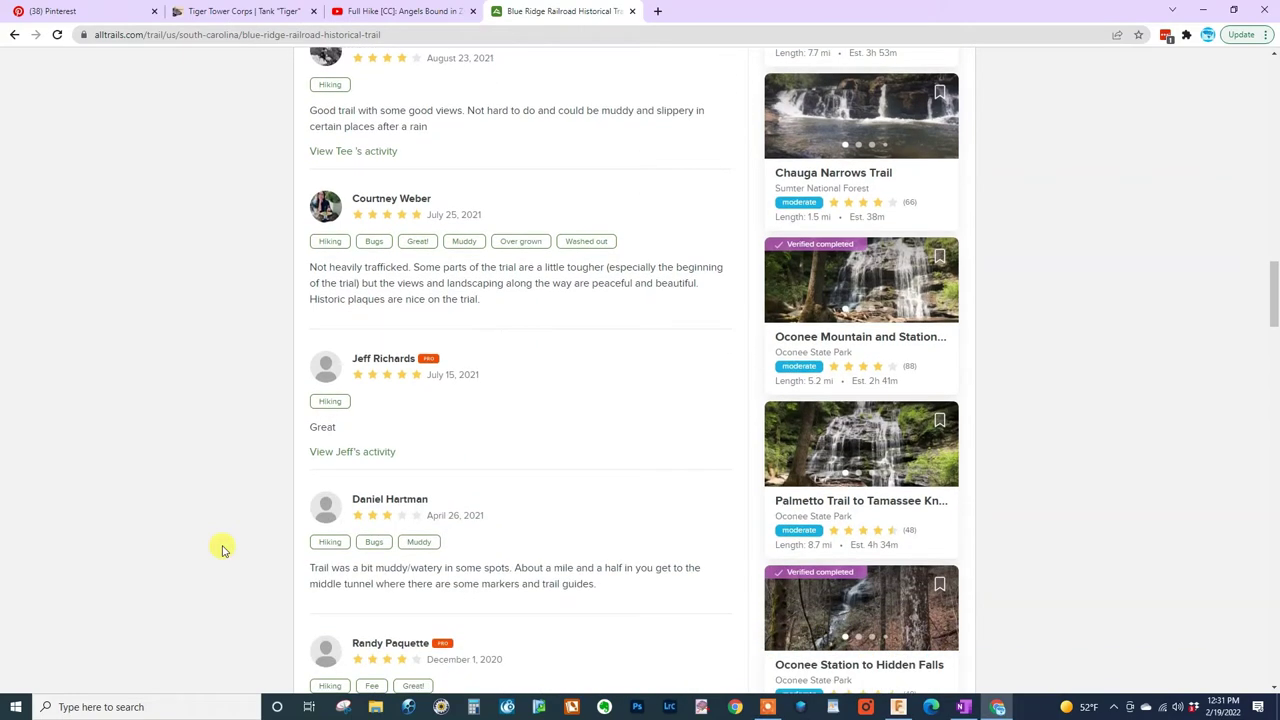
{"action": "scroll", "coordinate": [223, 550], "scroll_direction": "down", "scroll_amount": 2}
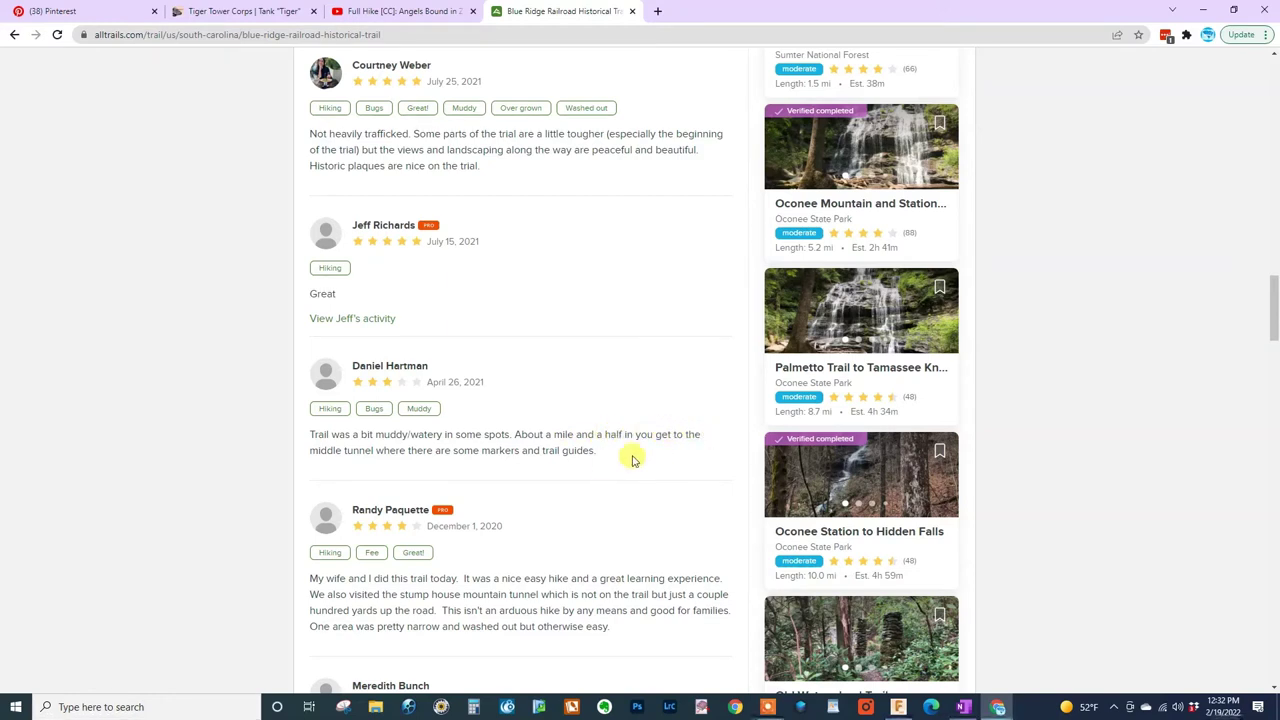
{"action": "scroll", "coordinate": [222, 481], "scroll_direction": "up", "scroll_amount": 1}
{"action": "scroll", "coordinate": [222, 481], "scroll_direction": "down", "scroll_amount": 3}
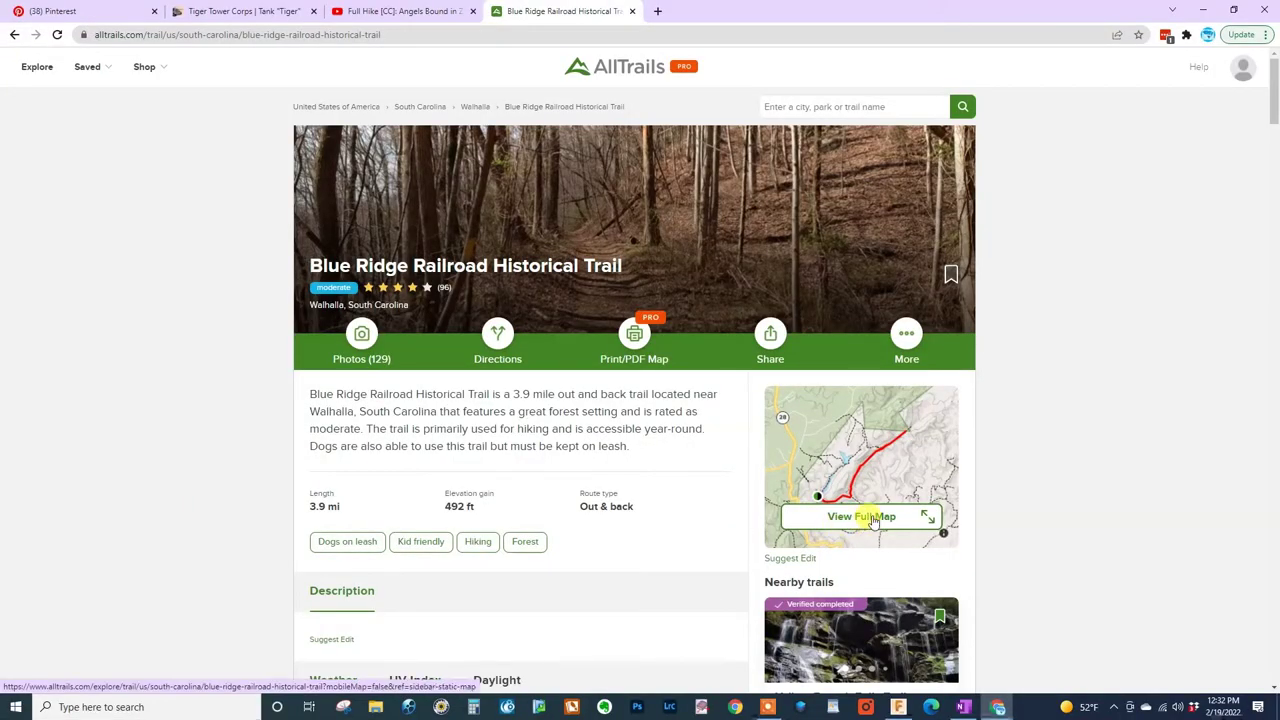
Step: Open the trail's full map and zoom in on the trailhead beside the creek
{"action": "left_click", "coordinate": [873, 518]}
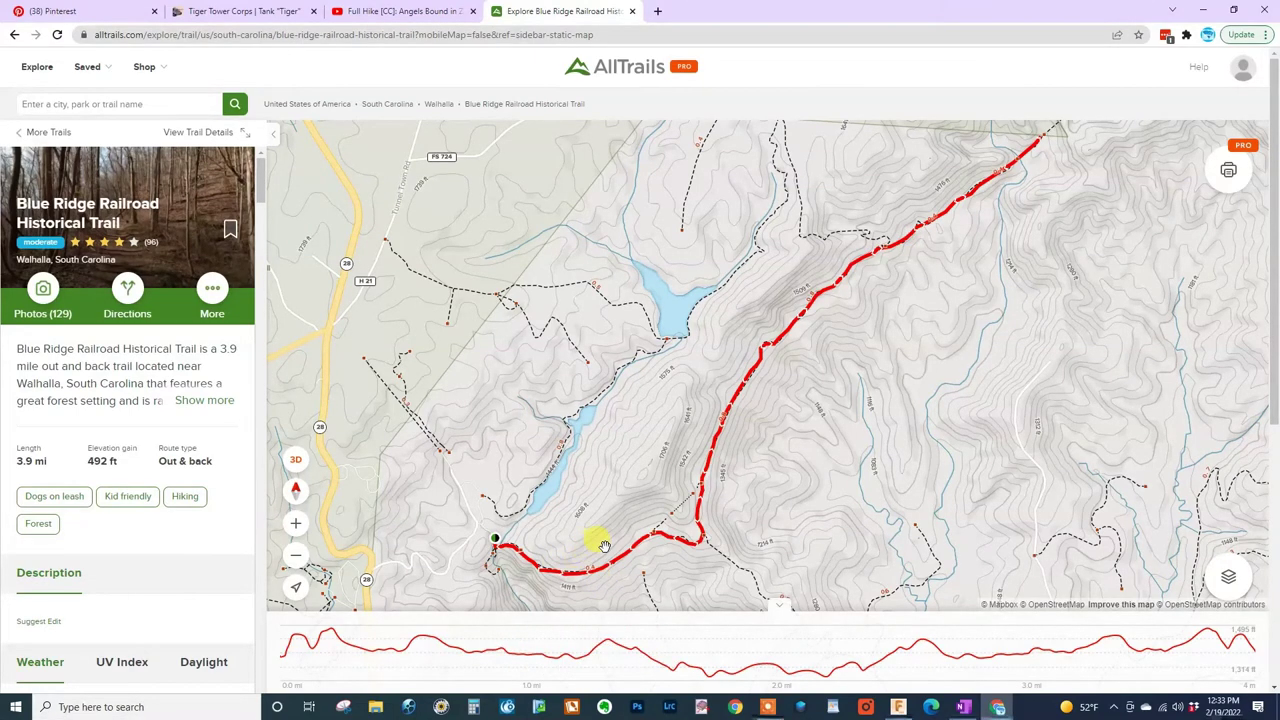
{"action": "scroll", "coordinate": [603, 545], "scroll_direction": "up", "scroll_amount": 5}
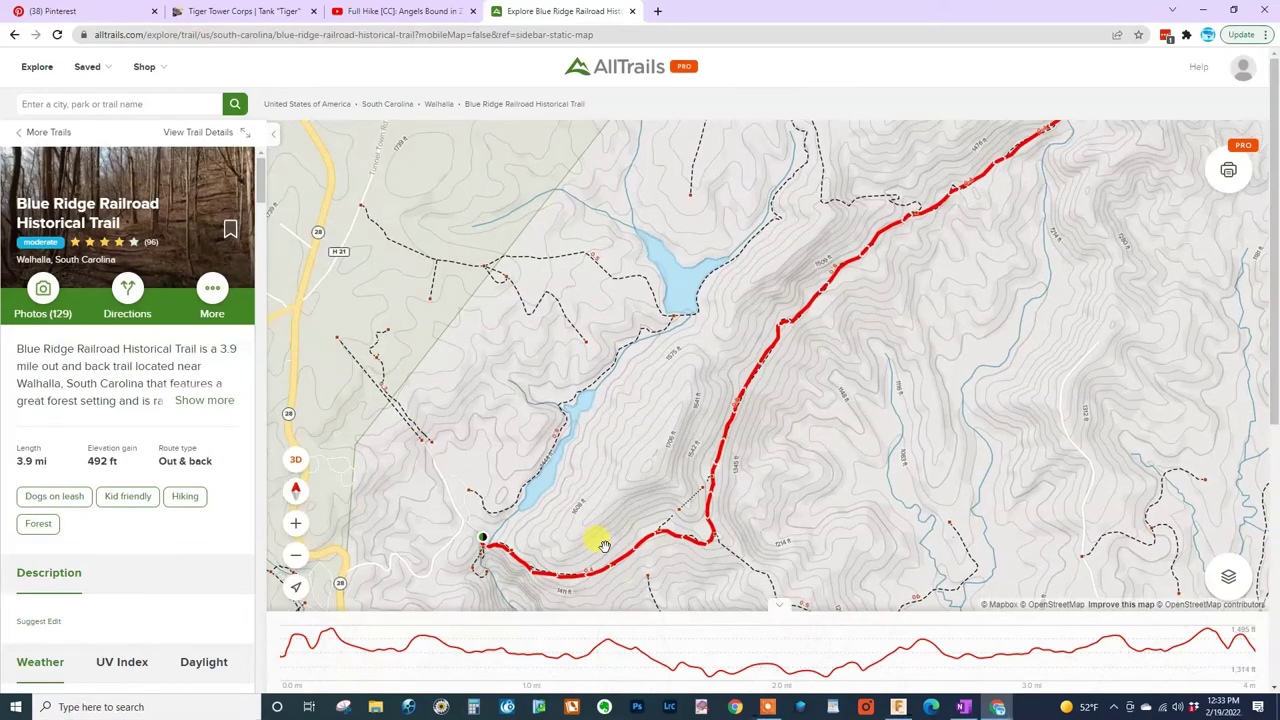
{"action": "scroll", "coordinate": [603, 545], "scroll_direction": "up", "scroll_amount": 1}
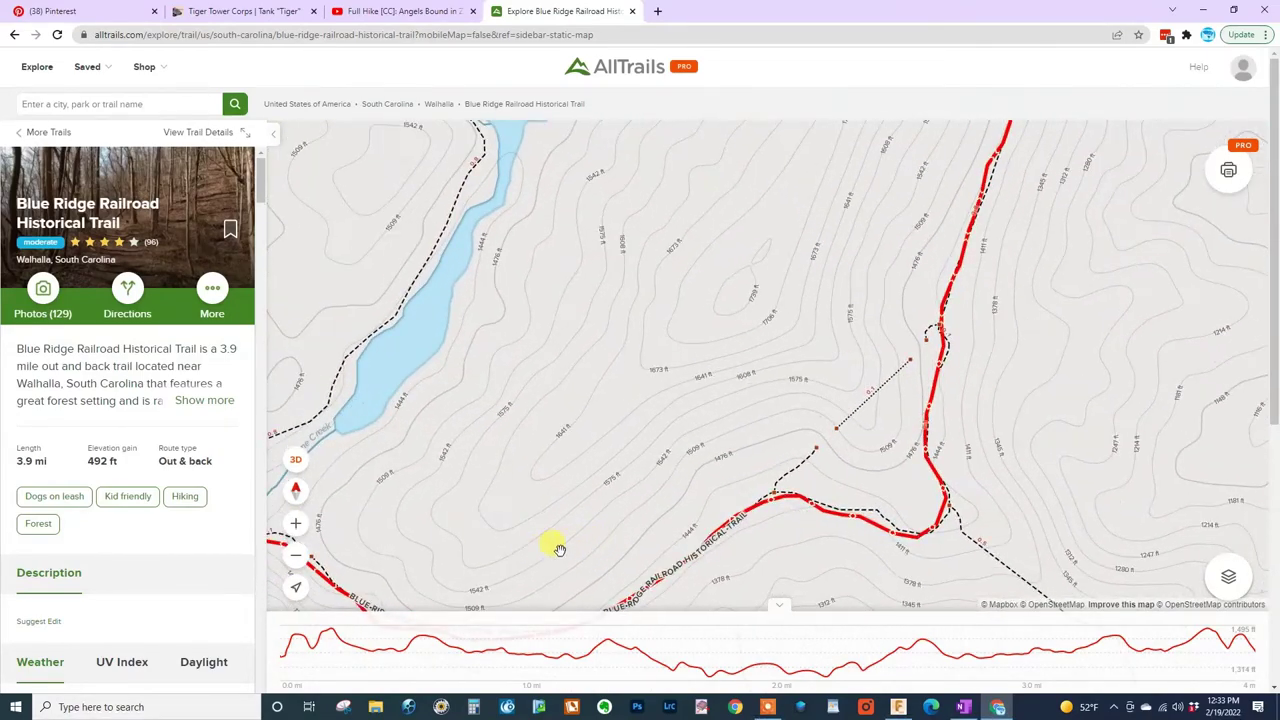
{"action": "left_click_drag", "start_coordinate": [446, 561], "coordinate": [660, 441]}
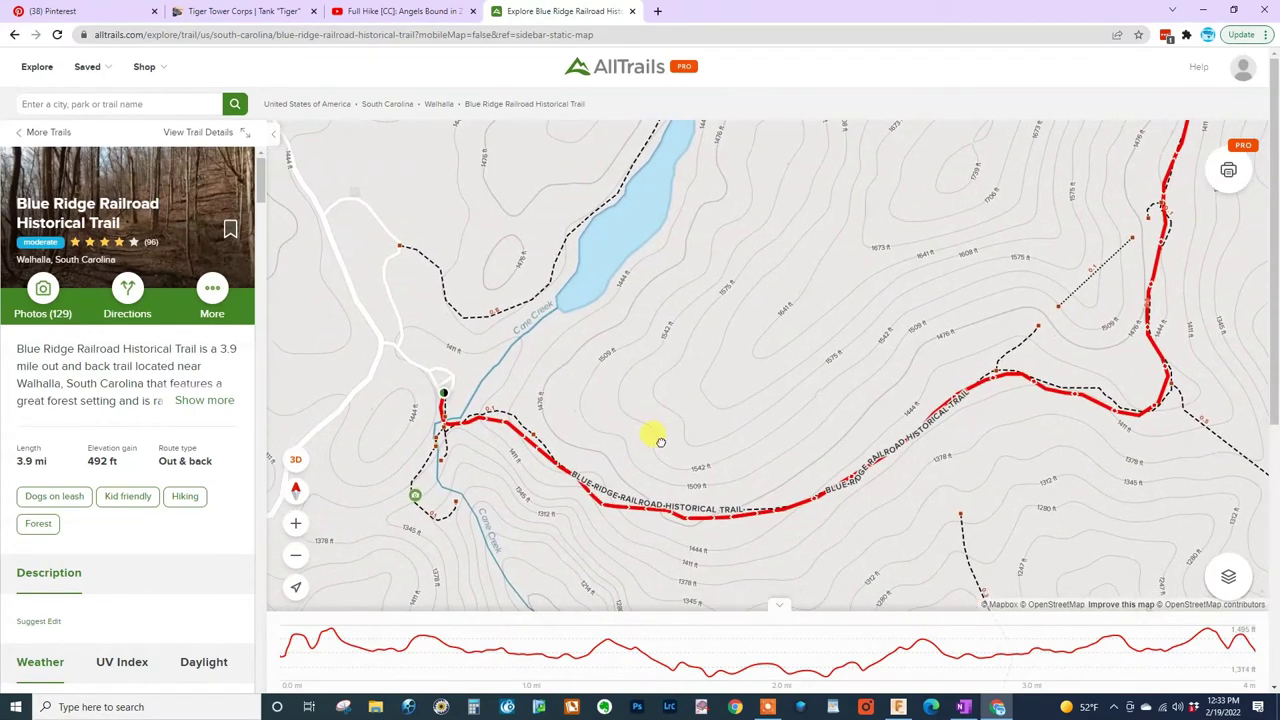
Step: Pan the map along the red route past the switchbacks, Walhalla Reservoir and northern section
{"action": "scroll", "coordinate": [525, 465], "scroll_direction": "up", "scroll_amount": 3}
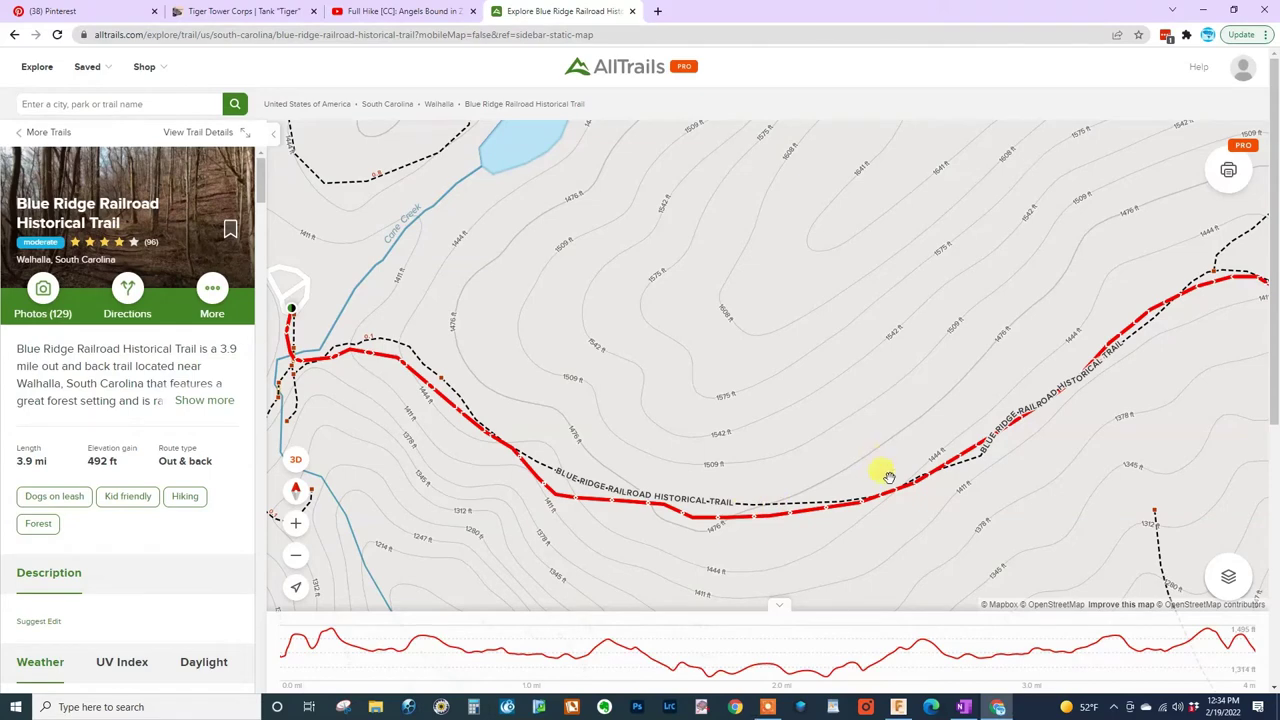
{"action": "left_click_drag", "start_coordinate": [886, 477], "coordinate": [761, 276]}
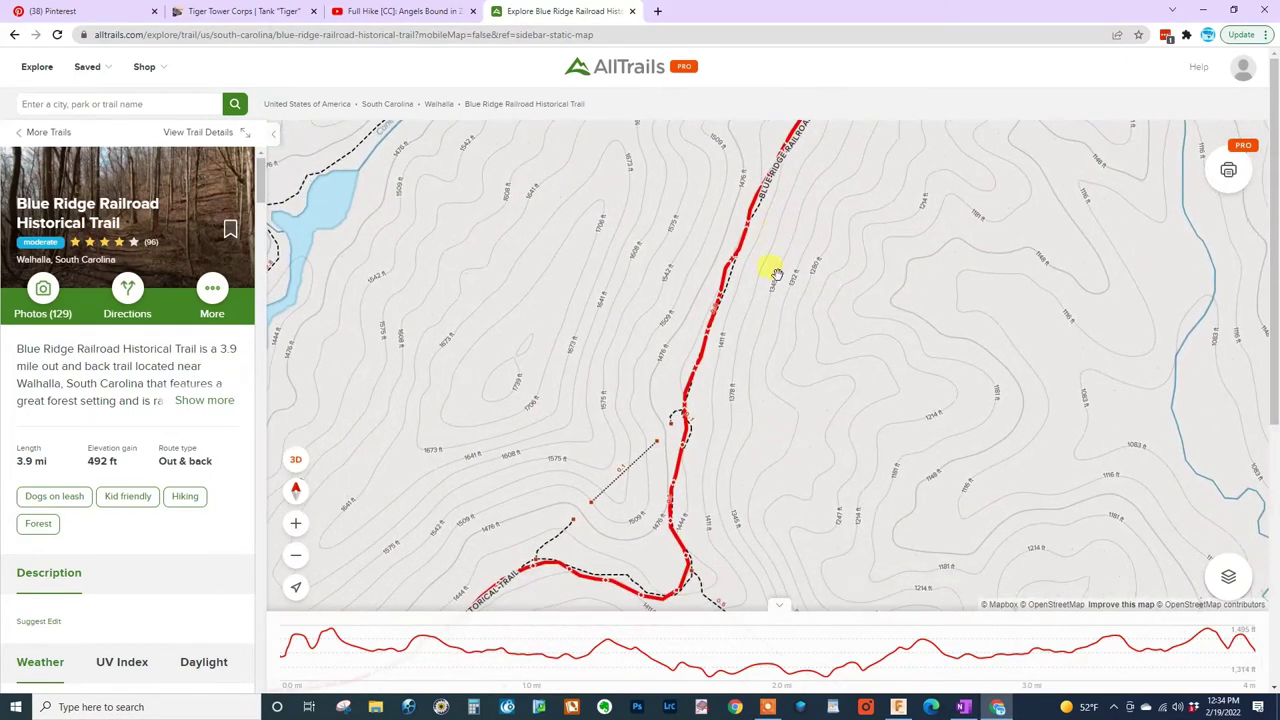
{"action": "left_click_drag", "start_coordinate": [714, 491], "coordinate": [826, 340]}
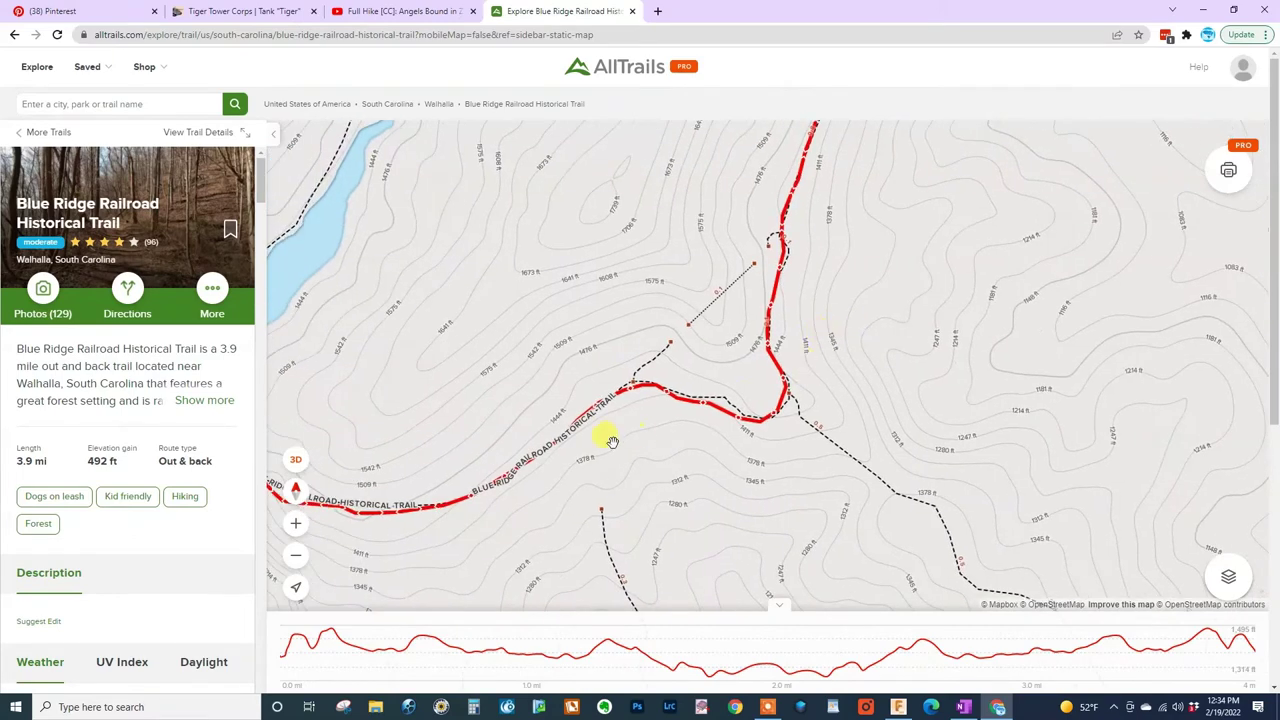
{"action": "left_click_drag", "start_coordinate": [612, 441], "coordinate": [686, 420]}
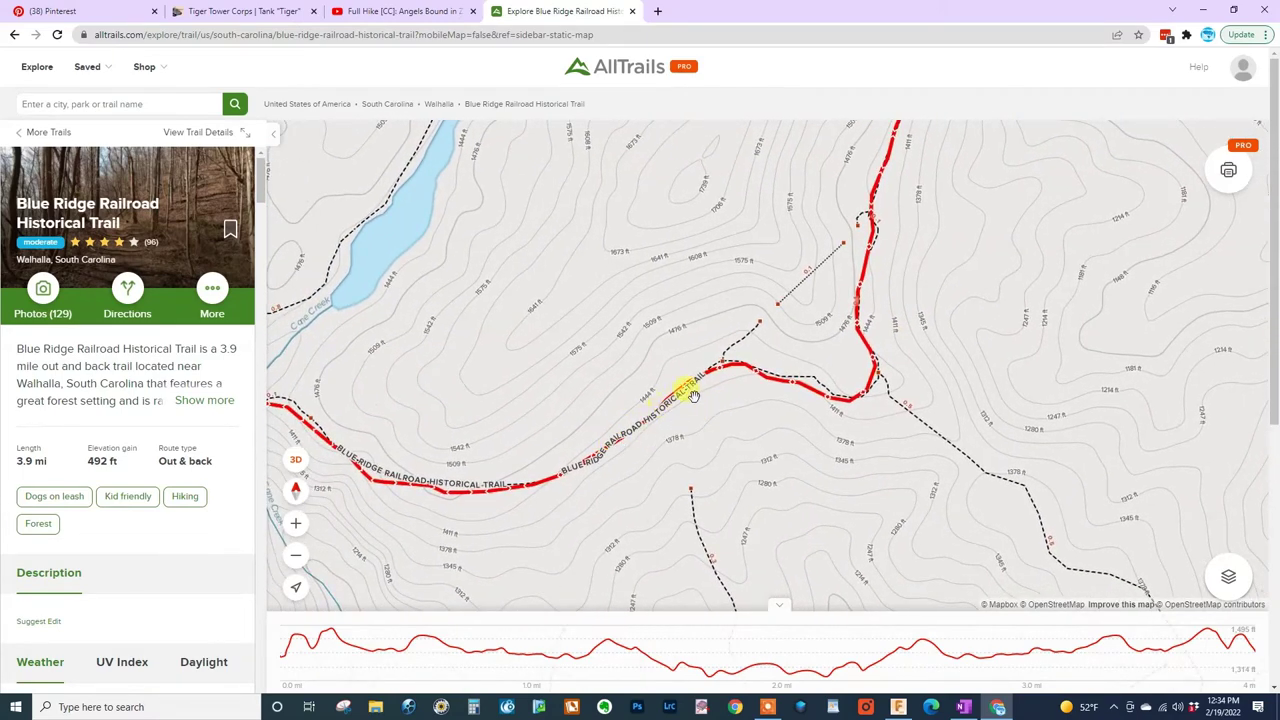
{"action": "left_click_drag", "start_coordinate": [812, 390], "coordinate": [735, 497]}
{"action": "left_click_drag", "start_coordinate": [757, 397], "coordinate": [666, 509]}
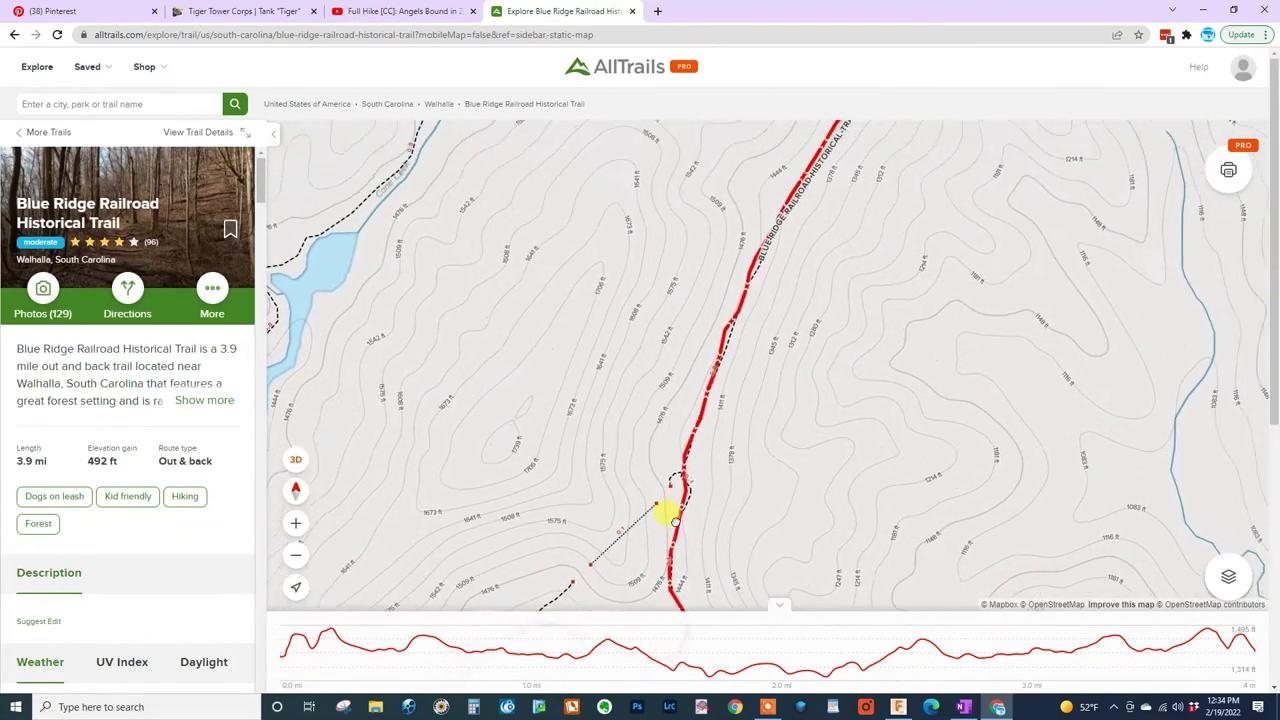
{"action": "mouse_move", "coordinate": [666, 400]}
{"action": "left_mouse_down"}
{"action": "mouse_move", "coordinate": [655, 450]}
{"action": "mouse_move", "coordinate": [586, 500]}
{"action": "left_mouse_up"}
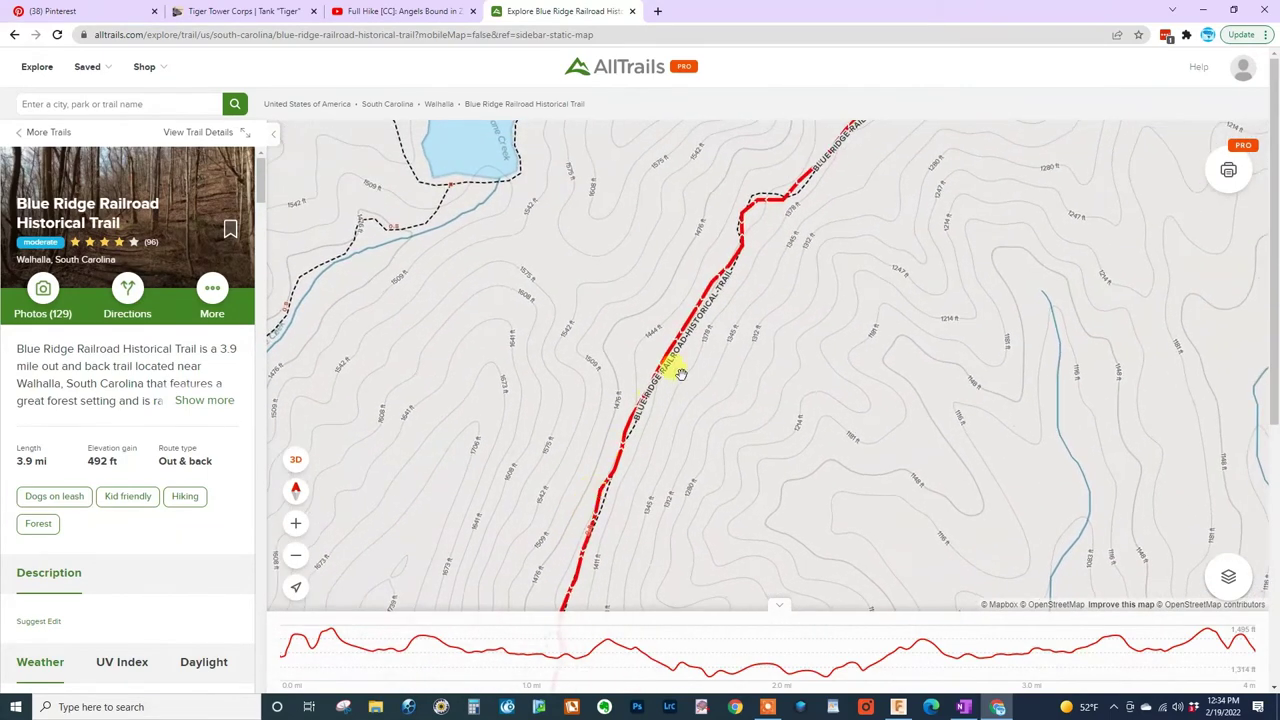
{"action": "mouse_move", "coordinate": [674, 366]}
{"action": "left_mouse_down"}
{"action": "mouse_move", "coordinate": [623, 451]}
{"action": "mouse_move", "coordinate": [558, 513]}
{"action": "left_mouse_up"}
{"action": "mouse_move", "coordinate": [686, 337]}
{"action": "left_mouse_down"}
{"action": "mouse_move", "coordinate": [617, 423]}
{"action": "mouse_move", "coordinate": [503, 517]}
{"action": "left_mouse_up"}
{"action": "mouse_move", "coordinate": [657, 360]}
{"action": "left_mouse_down"}
{"action": "mouse_move", "coordinate": [569, 426]}
{"action": "mouse_move", "coordinate": [577, 457]}
{"action": "mouse_move", "coordinate": [731, 306]}
{"action": "mouse_move", "coordinate": [787, 279]}
{"action": "left_mouse_up"}
{"action": "left_click_drag", "start_coordinate": [663, 486], "coordinate": [862, 246]}
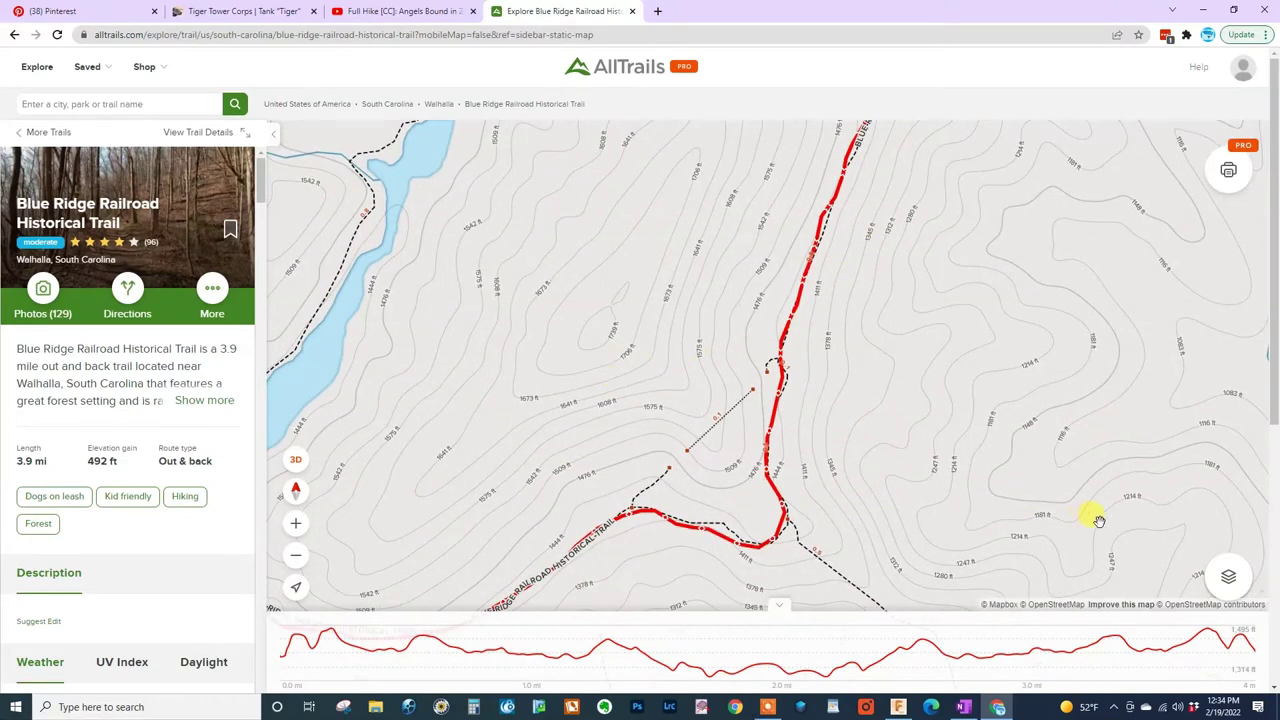
Step: Apply the Photos map detail in Map options to show photo markers along the route
{"action": "left_click", "coordinate": [1228, 580]}
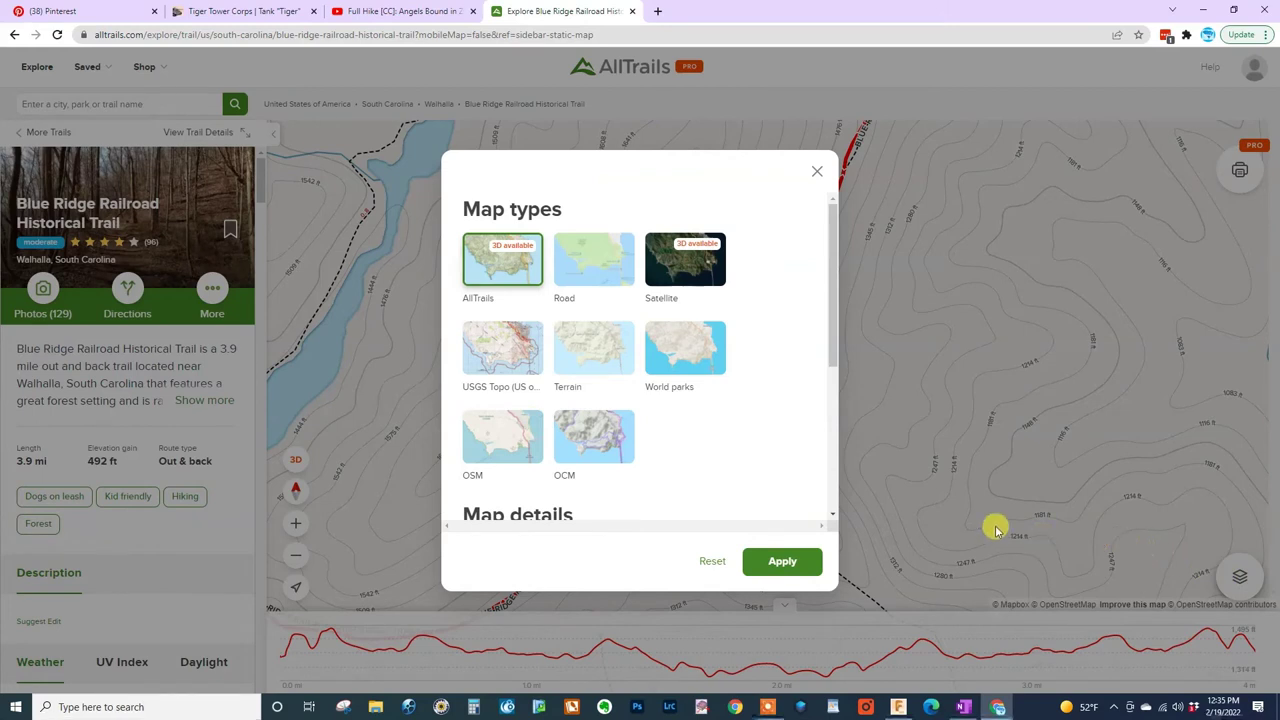
{"action": "left_click_drag", "start_coordinate": [829, 317], "coordinate": [834, 451]}
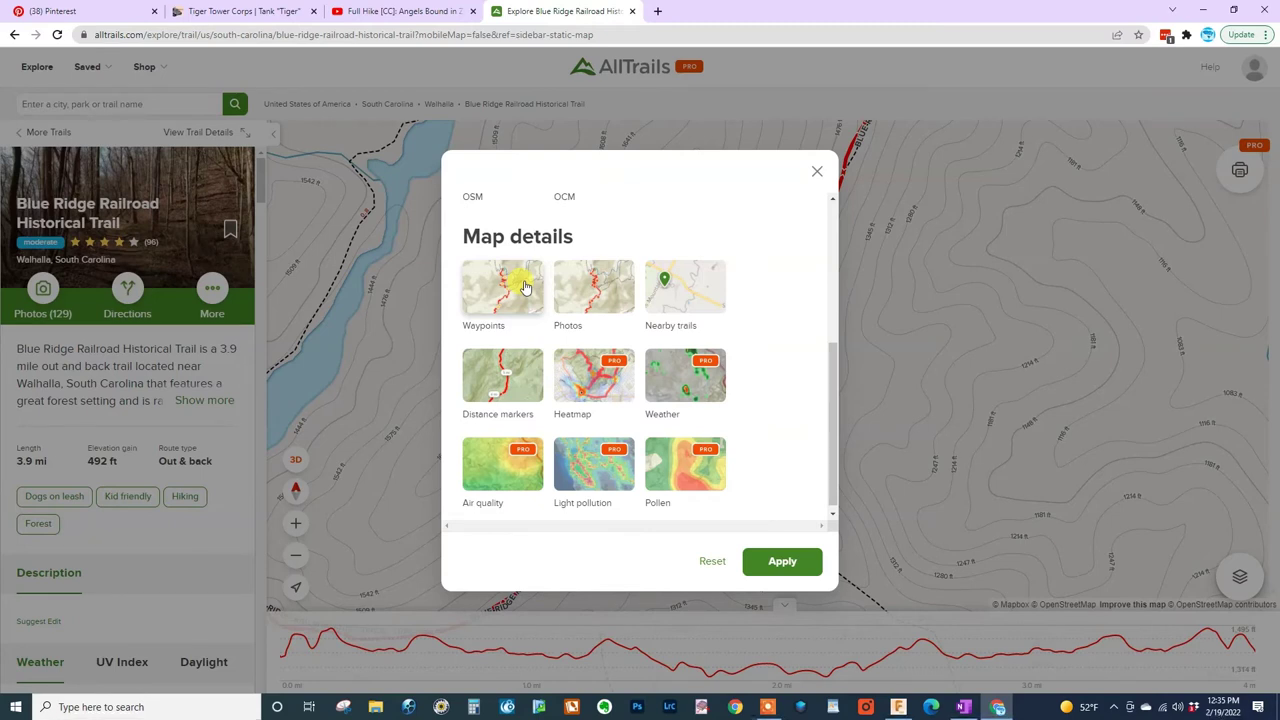
{"action": "left_click", "coordinate": [597, 289]}
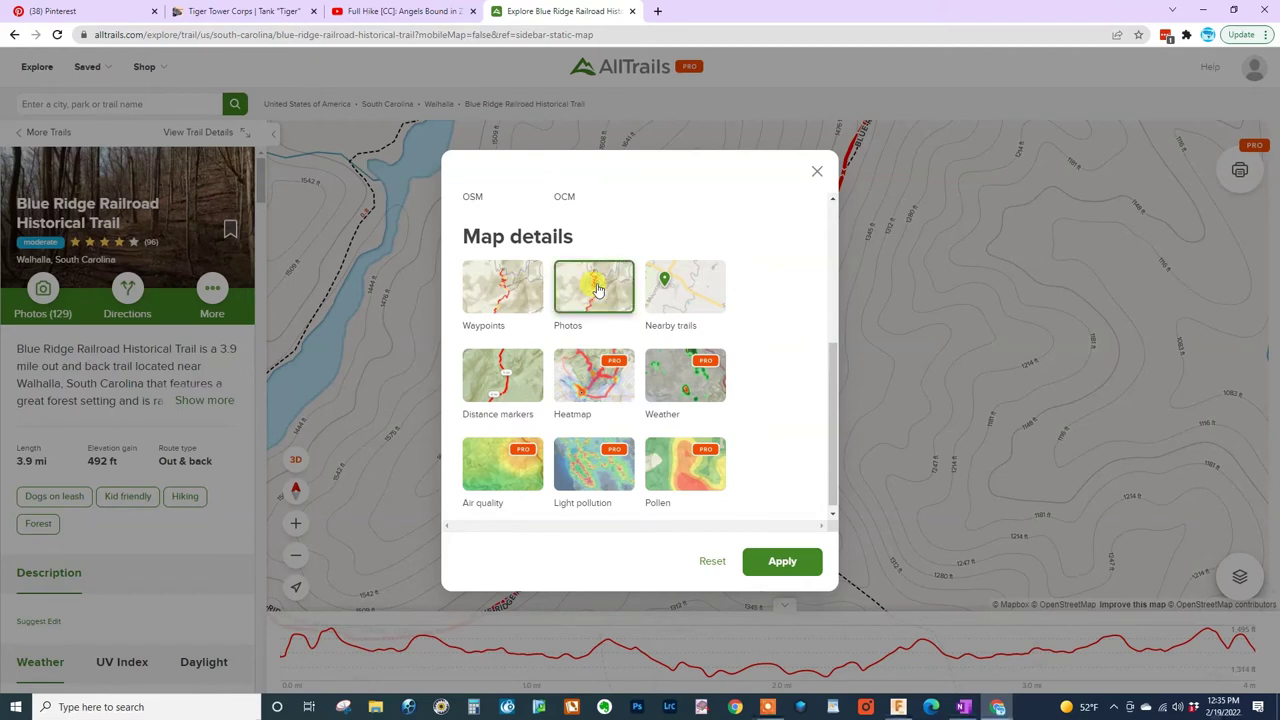
{"action": "left_click", "coordinate": [784, 565]}
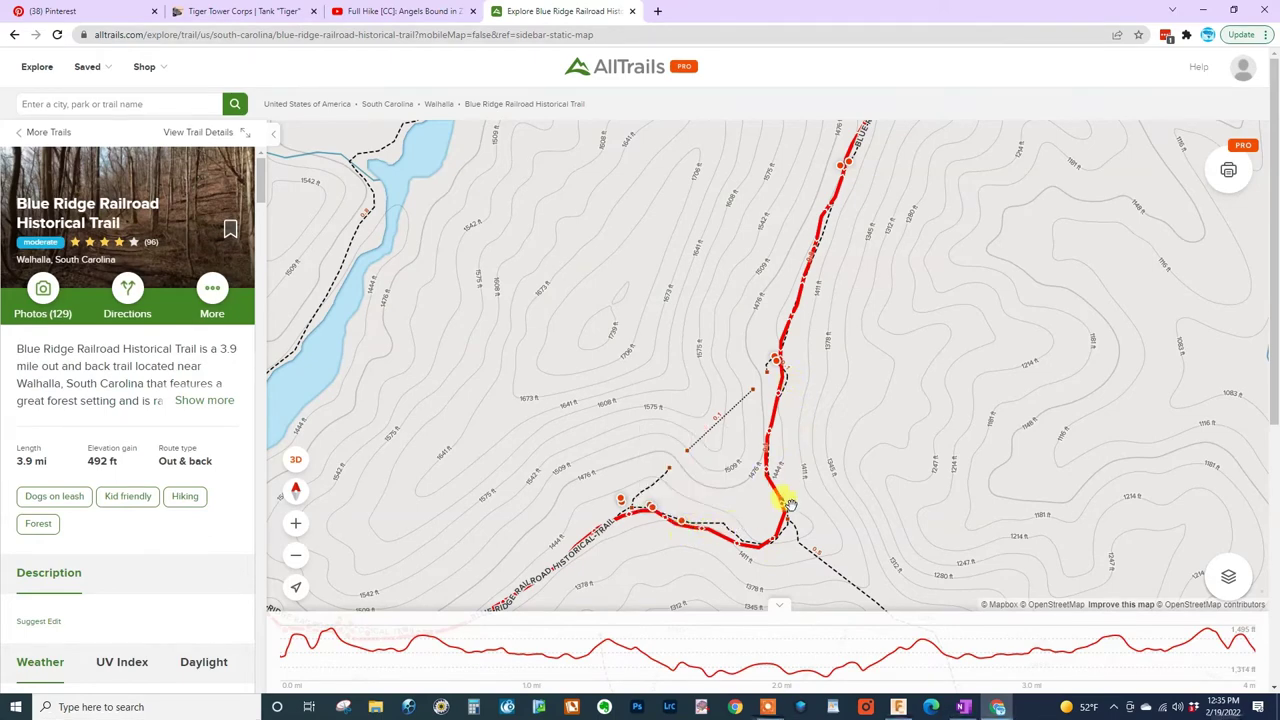
{"action": "scroll", "coordinate": [820, 456], "scroll_direction": "up", "scroll_amount": 5}
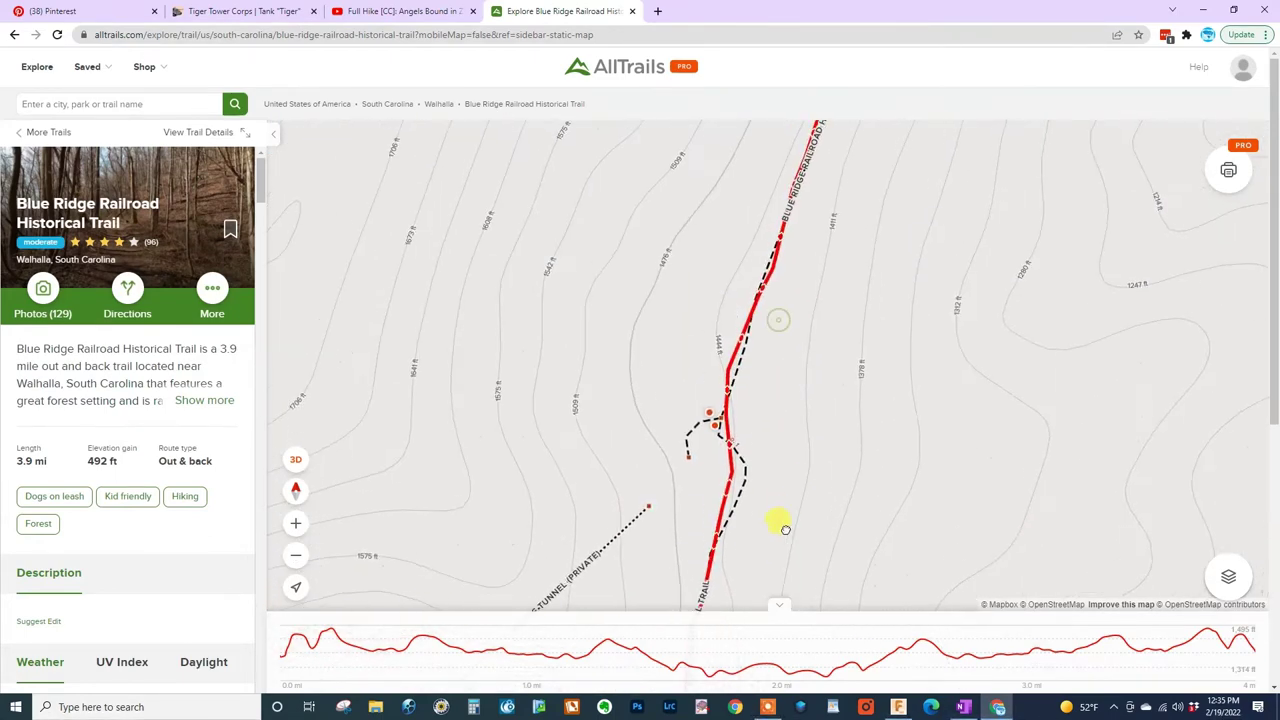
{"action": "scroll", "coordinate": [722, 404], "scroll_direction": "up", "scroll_amount": 3}
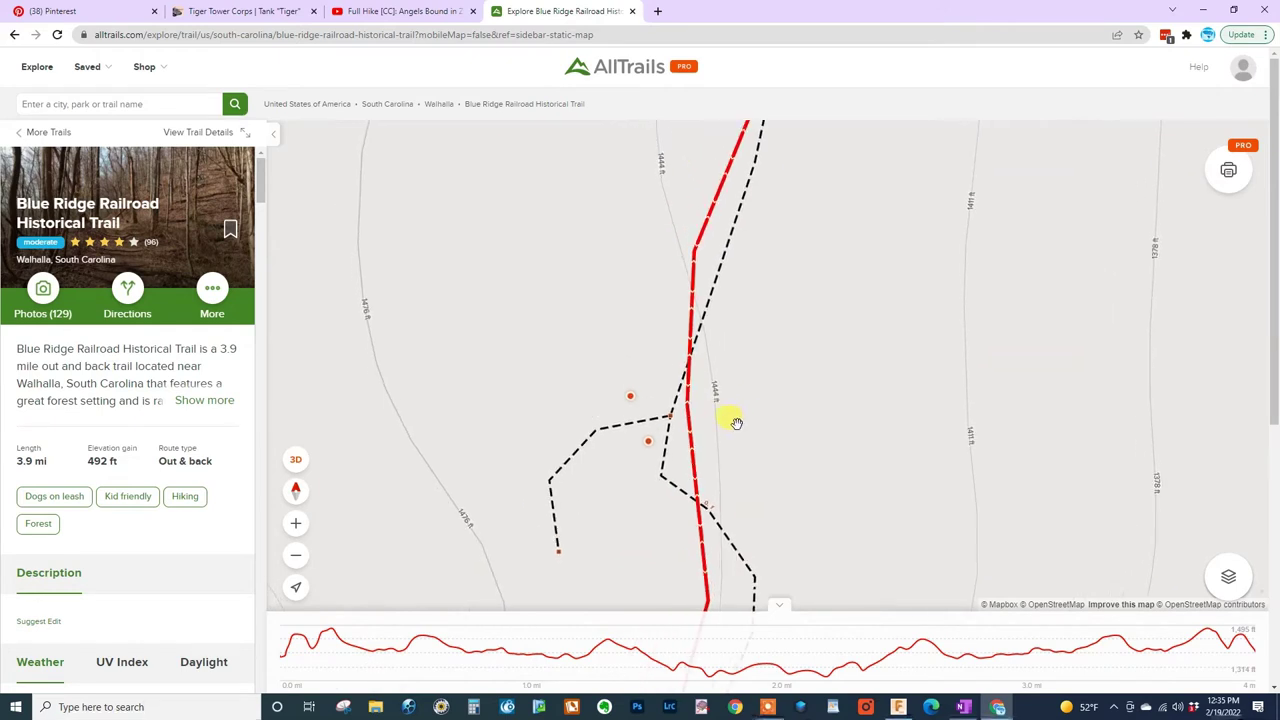
{"action": "mouse_move", "coordinate": [636, 399]}
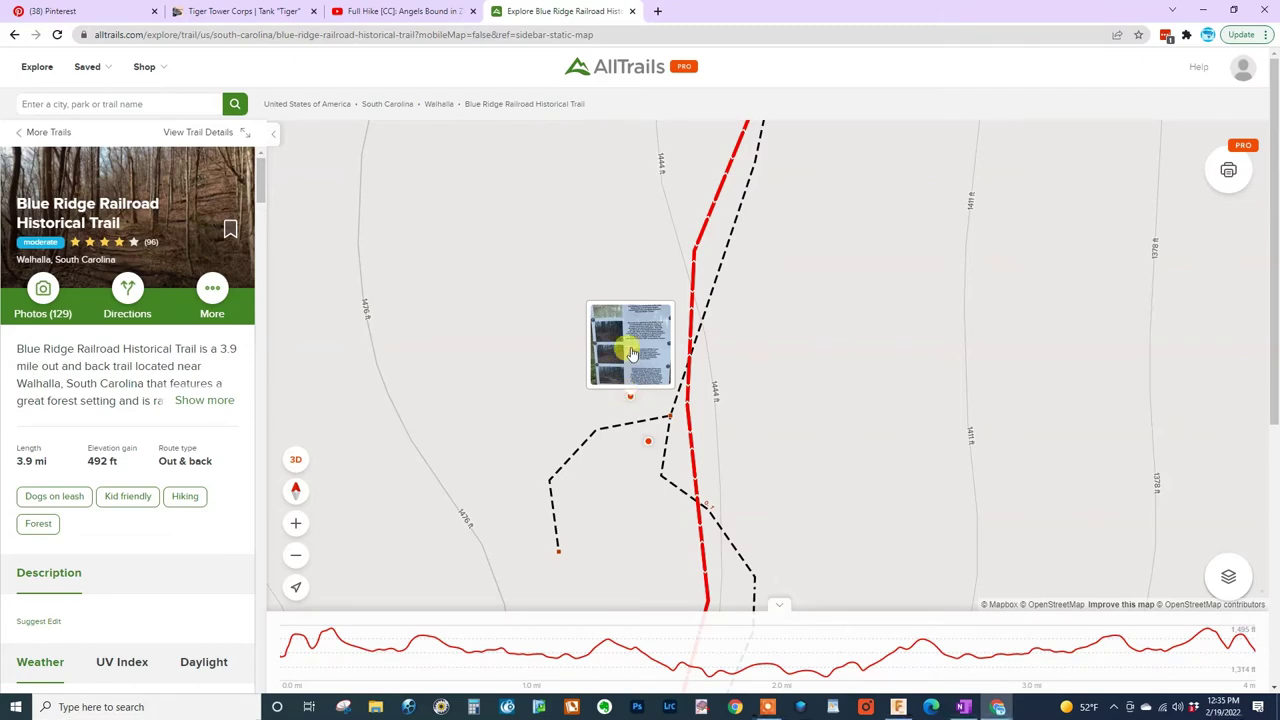
{"action": "left_click", "coordinate": [631, 352]}
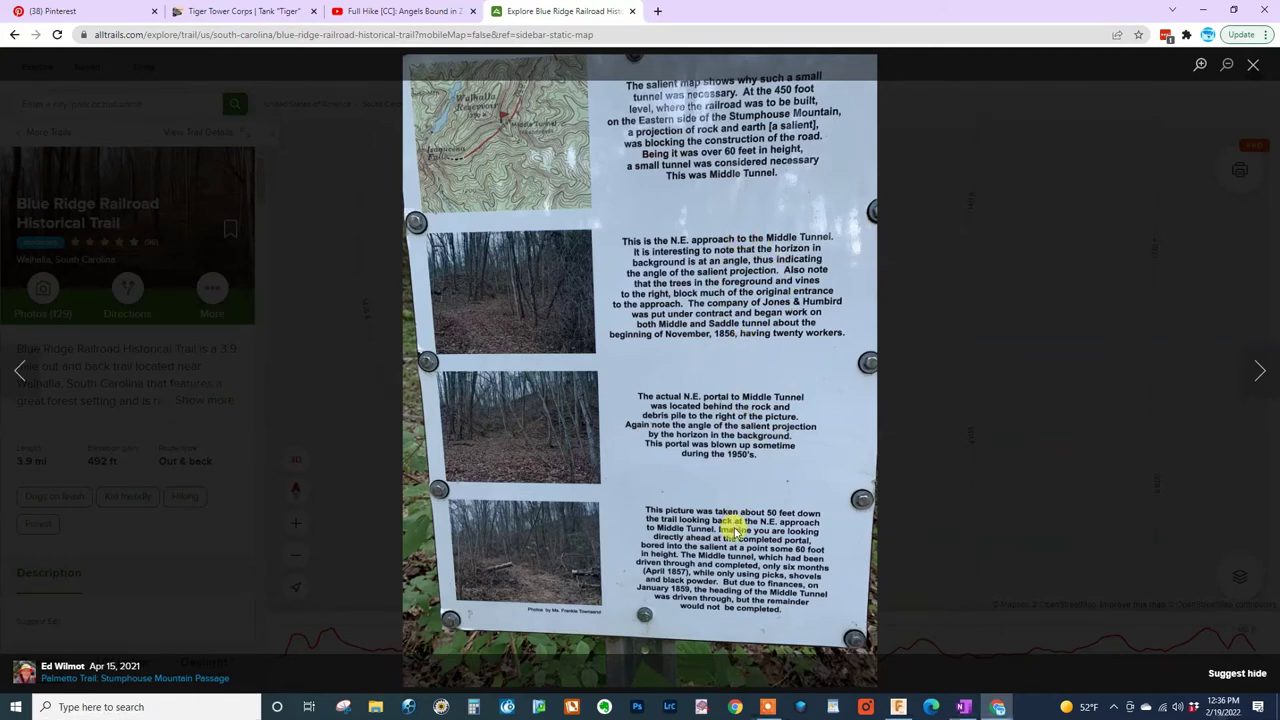
{"action": "left_click", "coordinate": [1253, 65]}
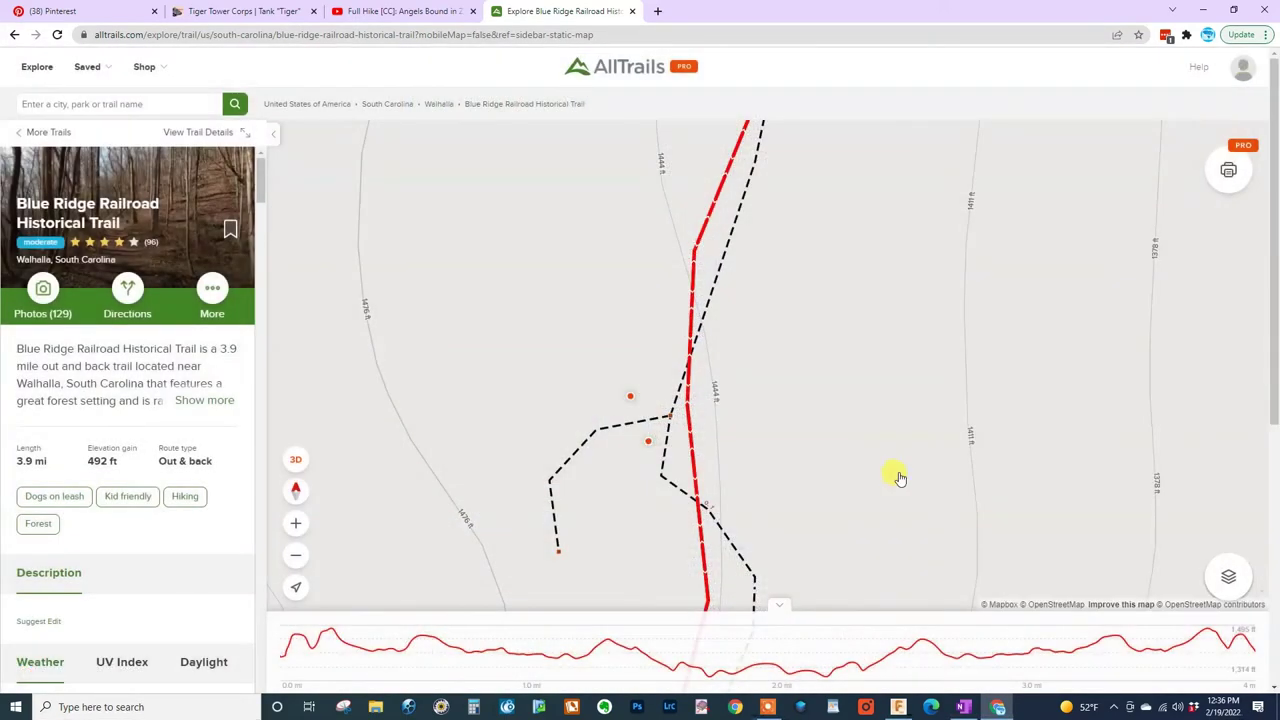
{"action": "scroll", "coordinate": [786, 309], "scroll_direction": "up", "scroll_amount": 3}
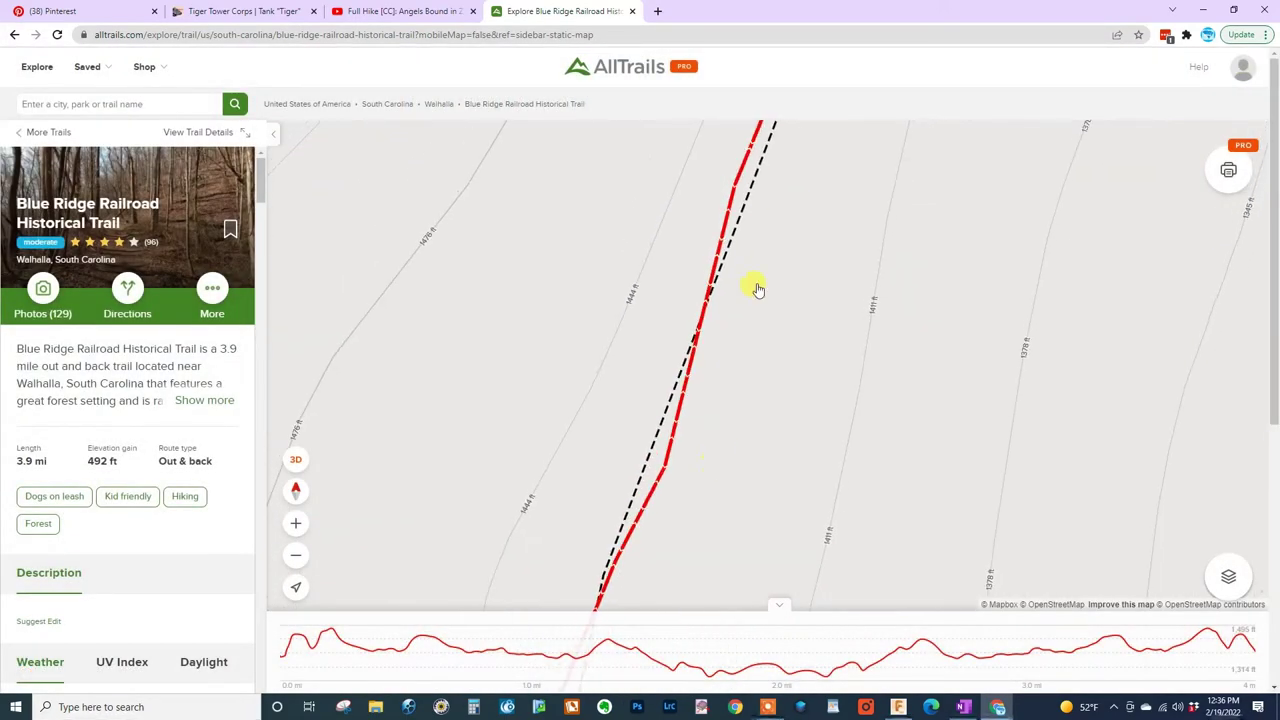
{"action": "scroll", "coordinate": [758, 289], "scroll_direction": "up", "scroll_amount": 4}
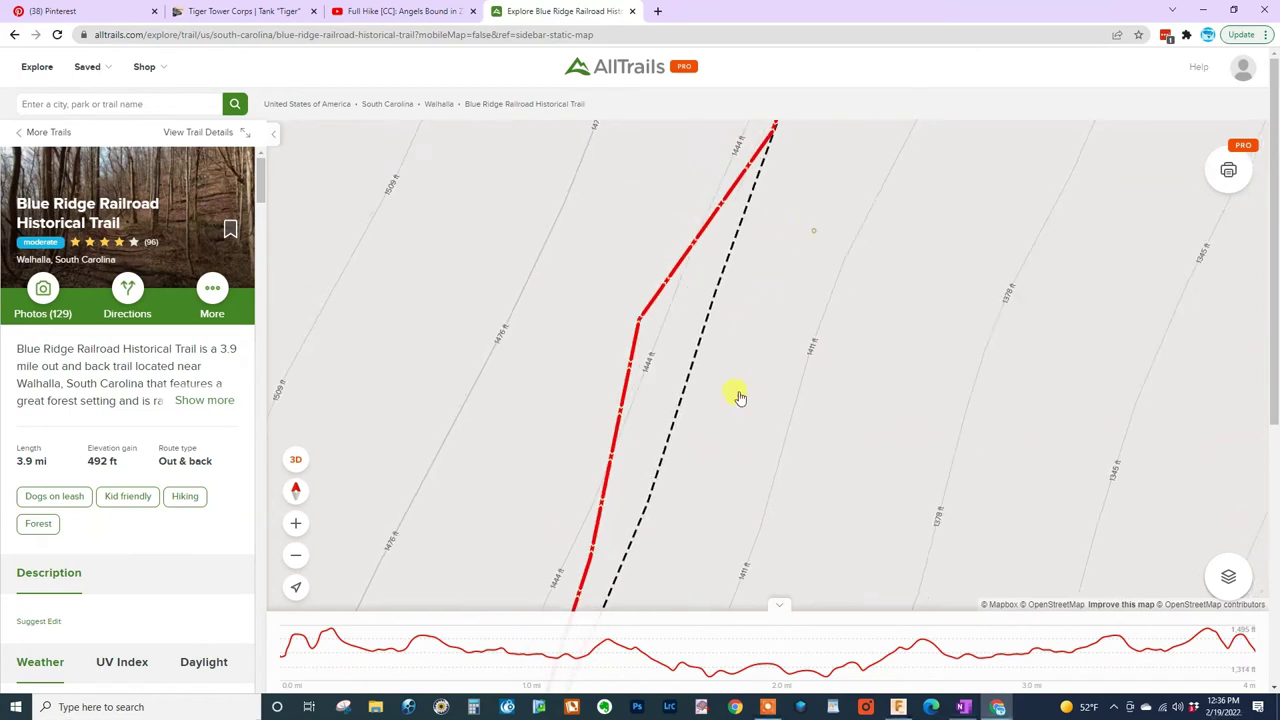
{"action": "scroll", "coordinate": [737, 396], "scroll_direction": "up", "scroll_amount": 3}
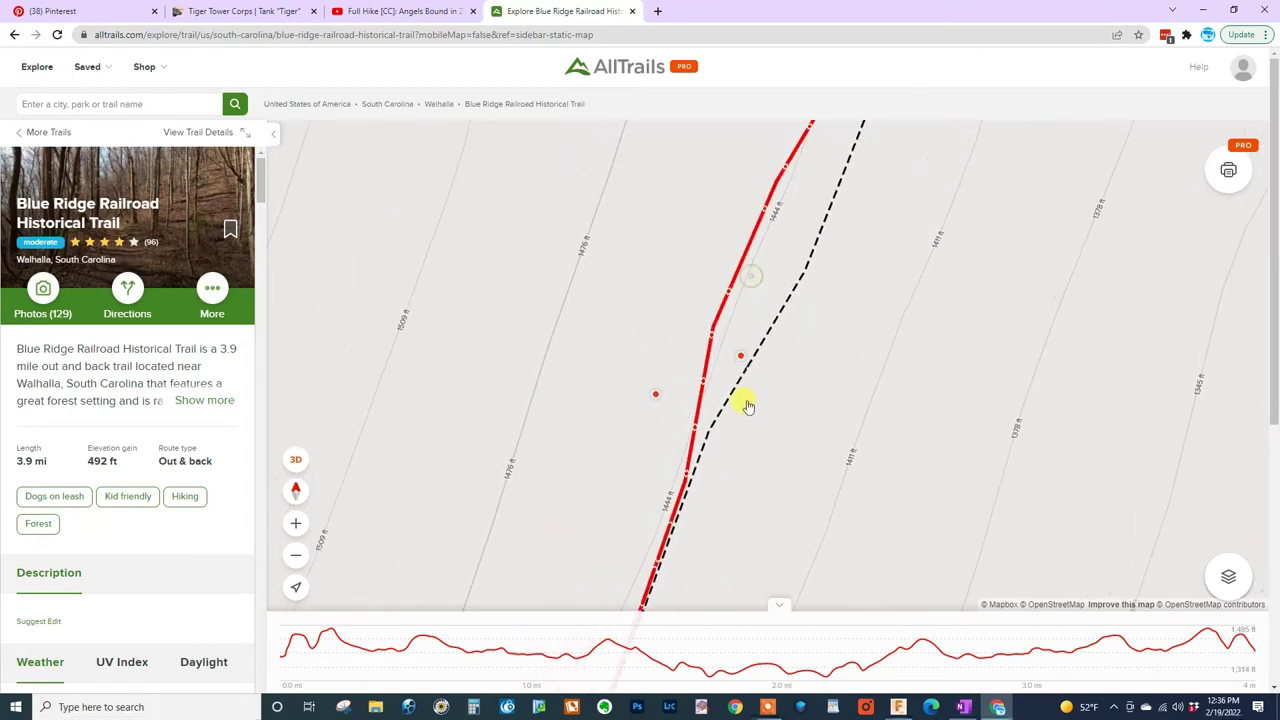
{"action": "mouse_move", "coordinate": [740, 363]}
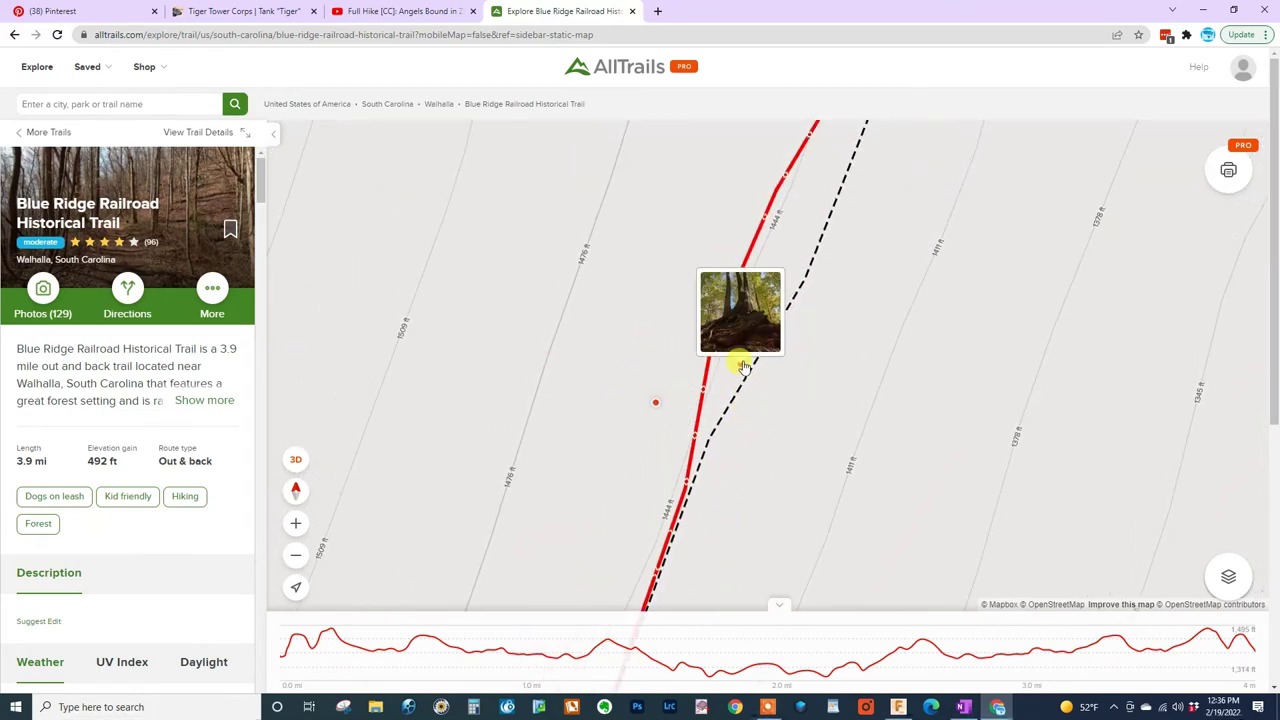
{"action": "left_click", "coordinate": [738, 320]}
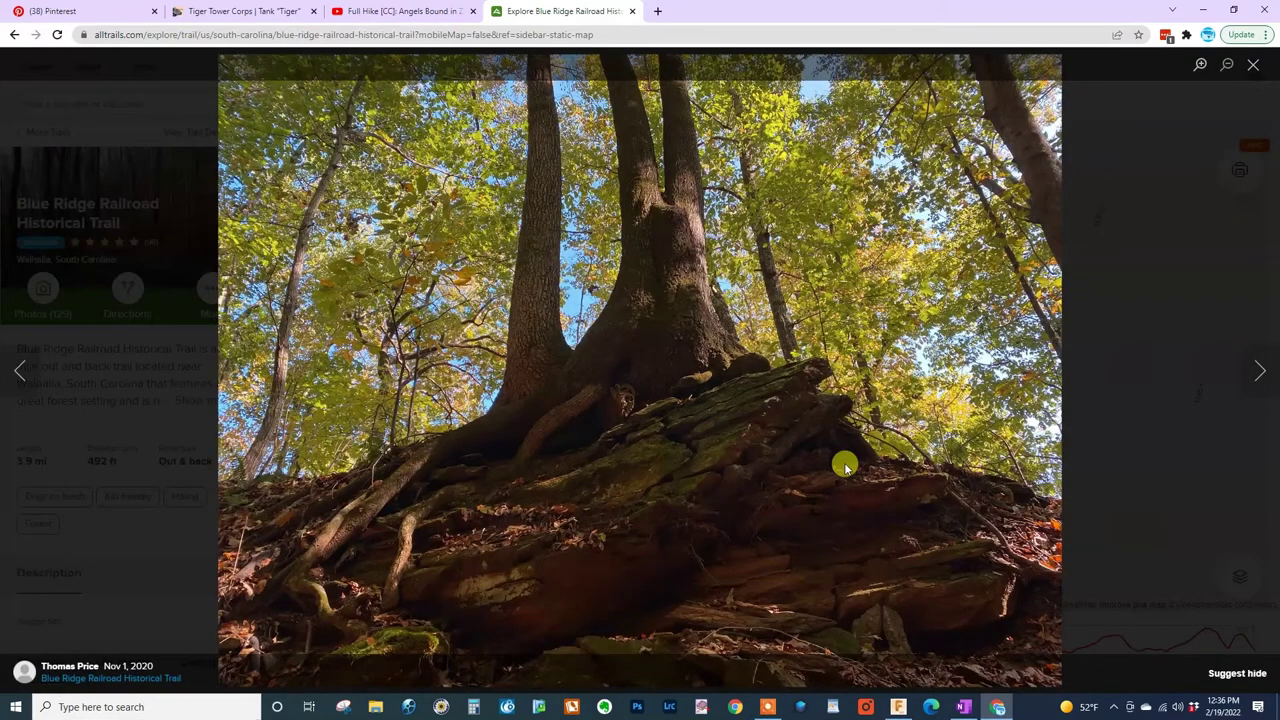
{"action": "left_click", "coordinate": [1253, 64]}
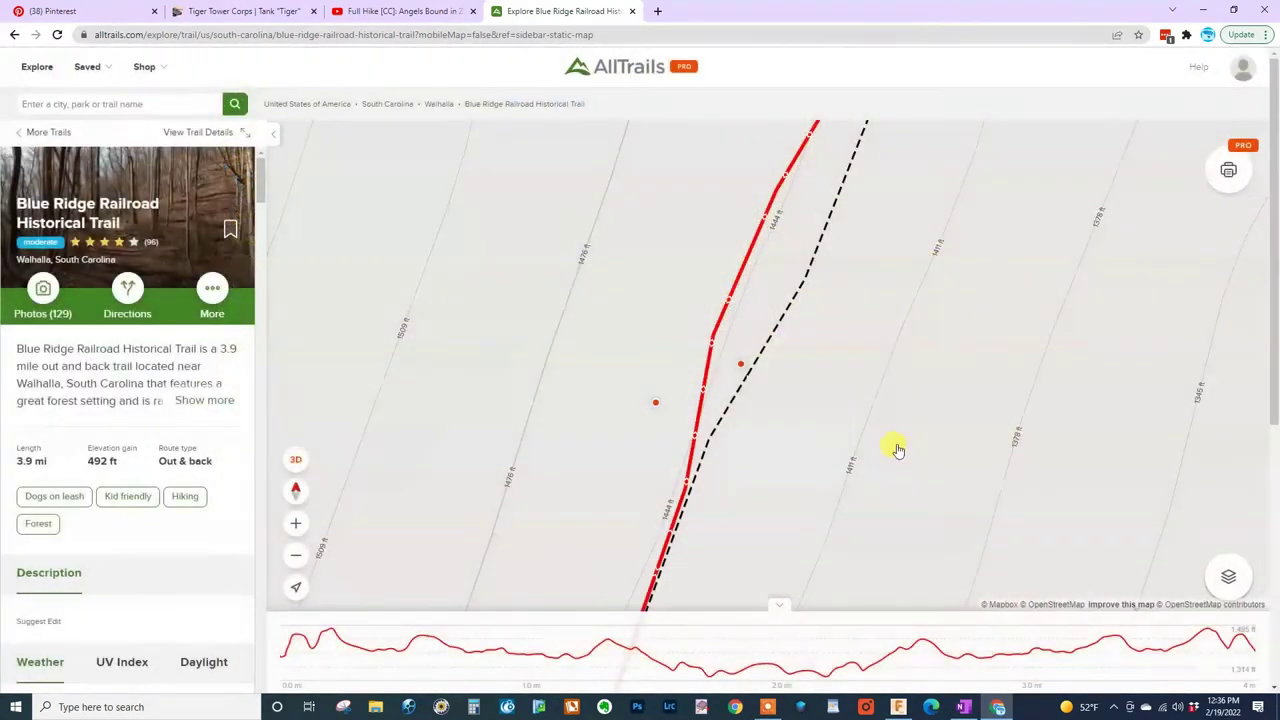
{"action": "scroll", "coordinate": [510, 500], "scroll_direction": "down", "scroll_amount": 5}
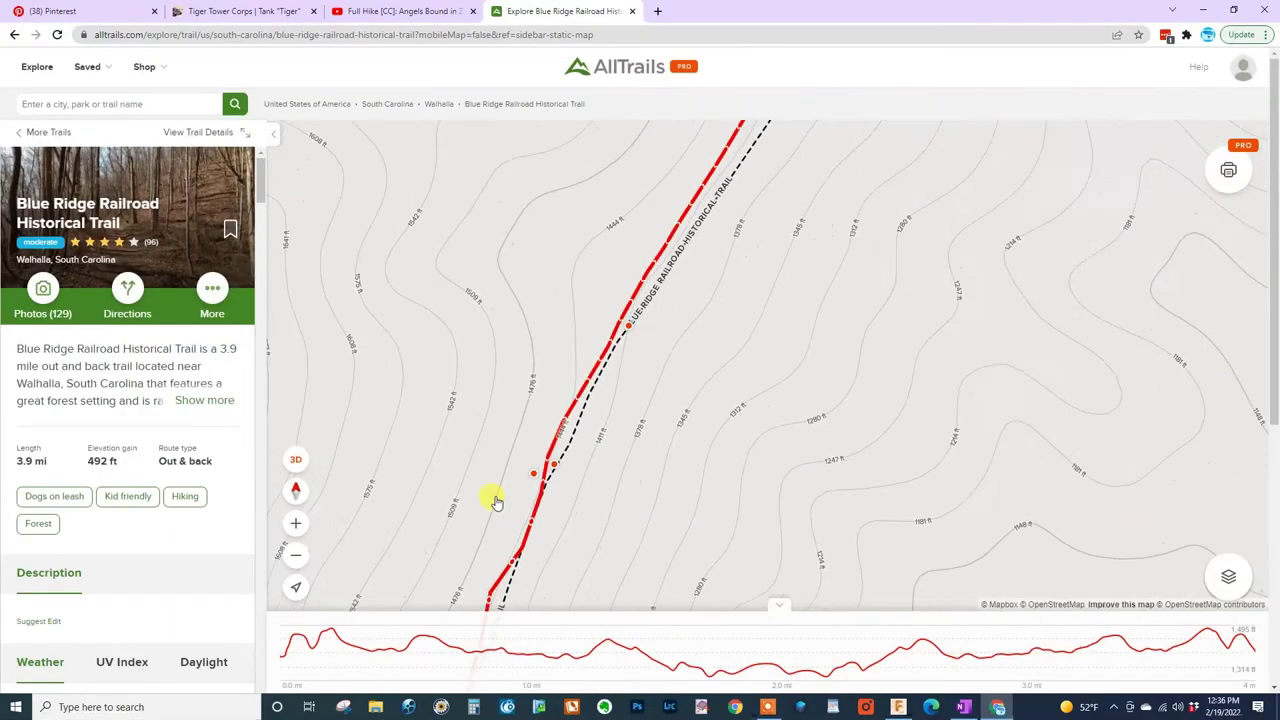
{"action": "scroll", "coordinate": [493, 510], "scroll_direction": "down", "scroll_amount": 5}
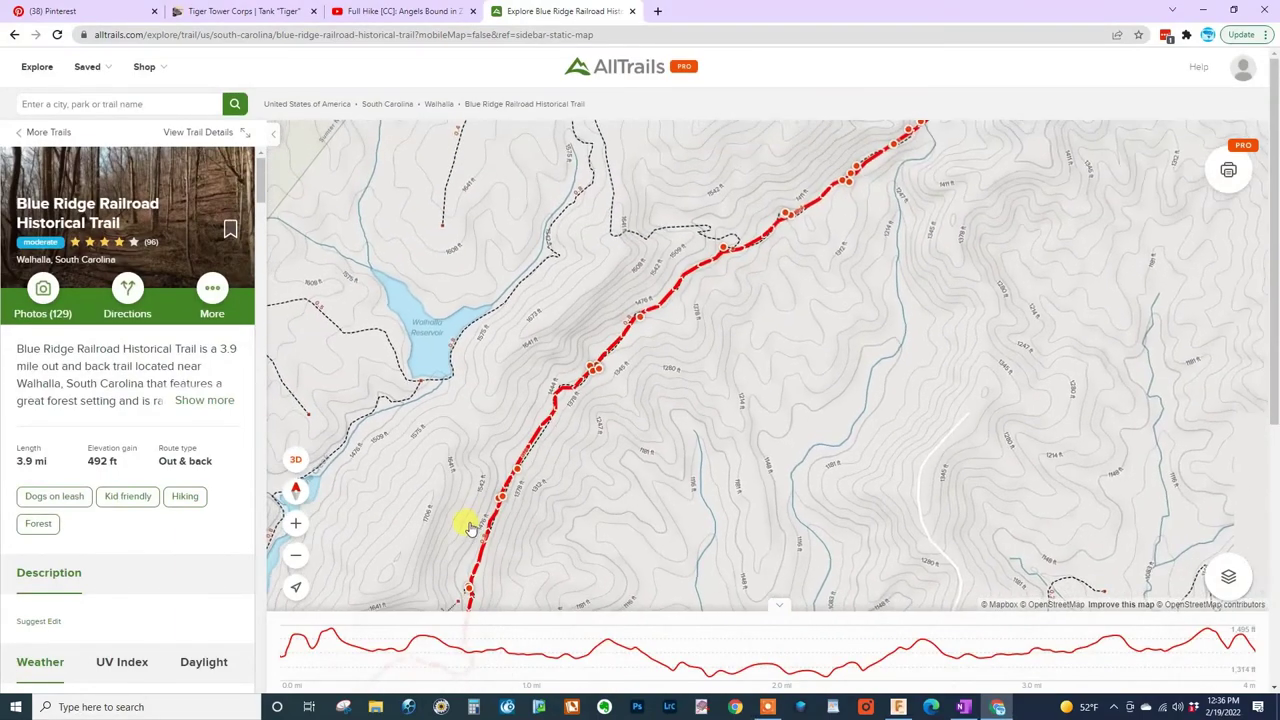
{"action": "scroll", "coordinate": [463, 462], "scroll_direction": "up", "scroll_amount": 3}
{"action": "scroll", "coordinate": [538, 441], "scroll_direction": "down", "scroll_amount": 3}
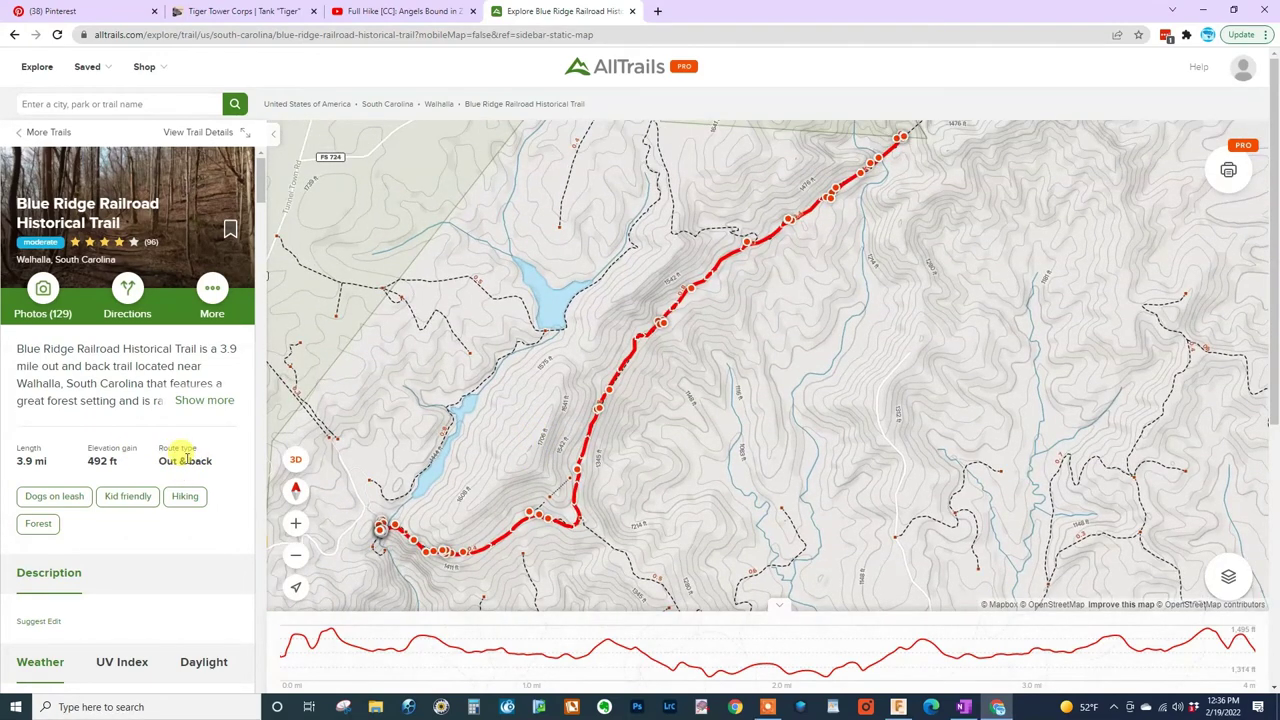
{"action": "scroll", "coordinate": [186, 462], "scroll_direction": "down", "scroll_amount": 6}
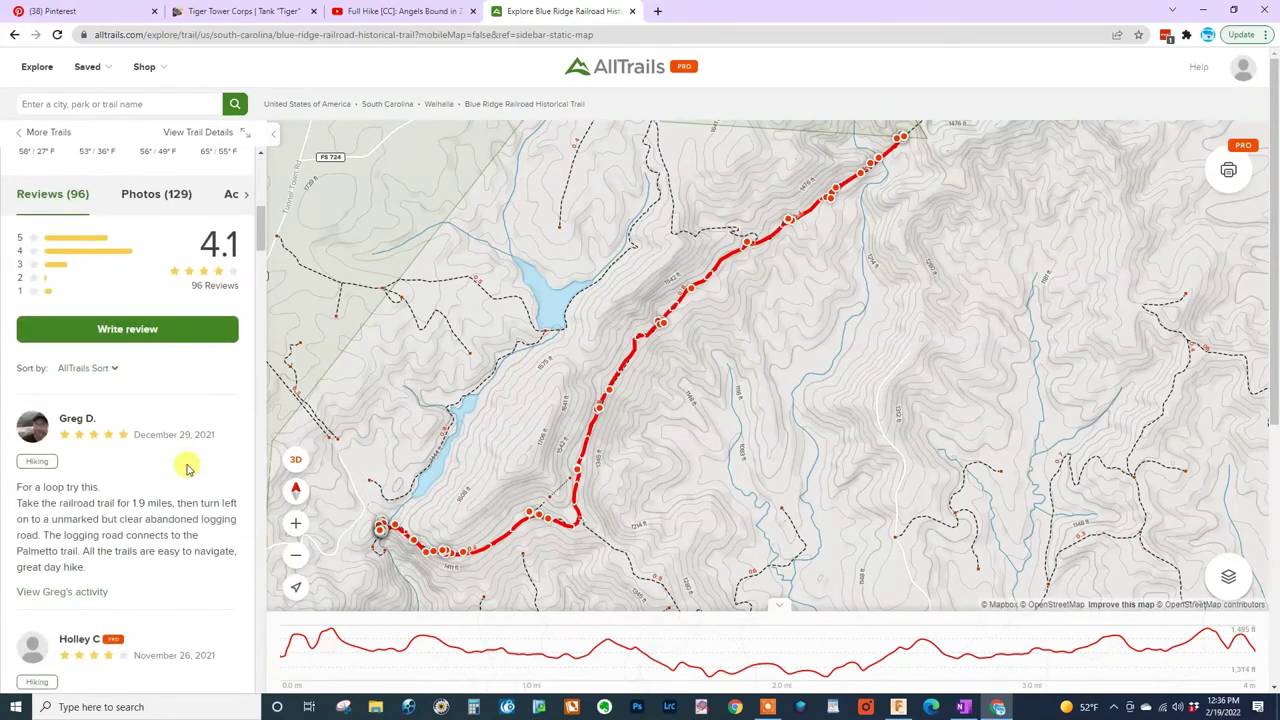
{"action": "scroll", "coordinate": [186, 468], "scroll_direction": "up", "scroll_amount": 3}
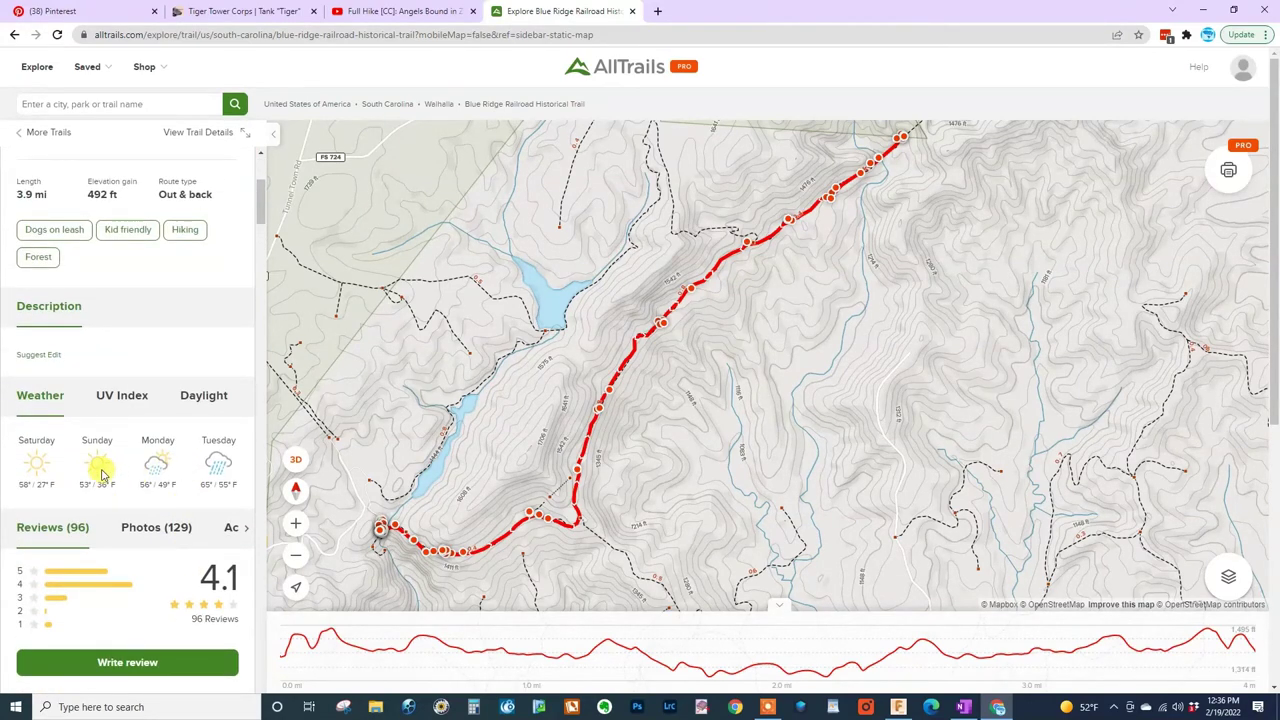
{"action": "scroll", "coordinate": [100, 472], "scroll_direction": "up", "scroll_amount": 3}
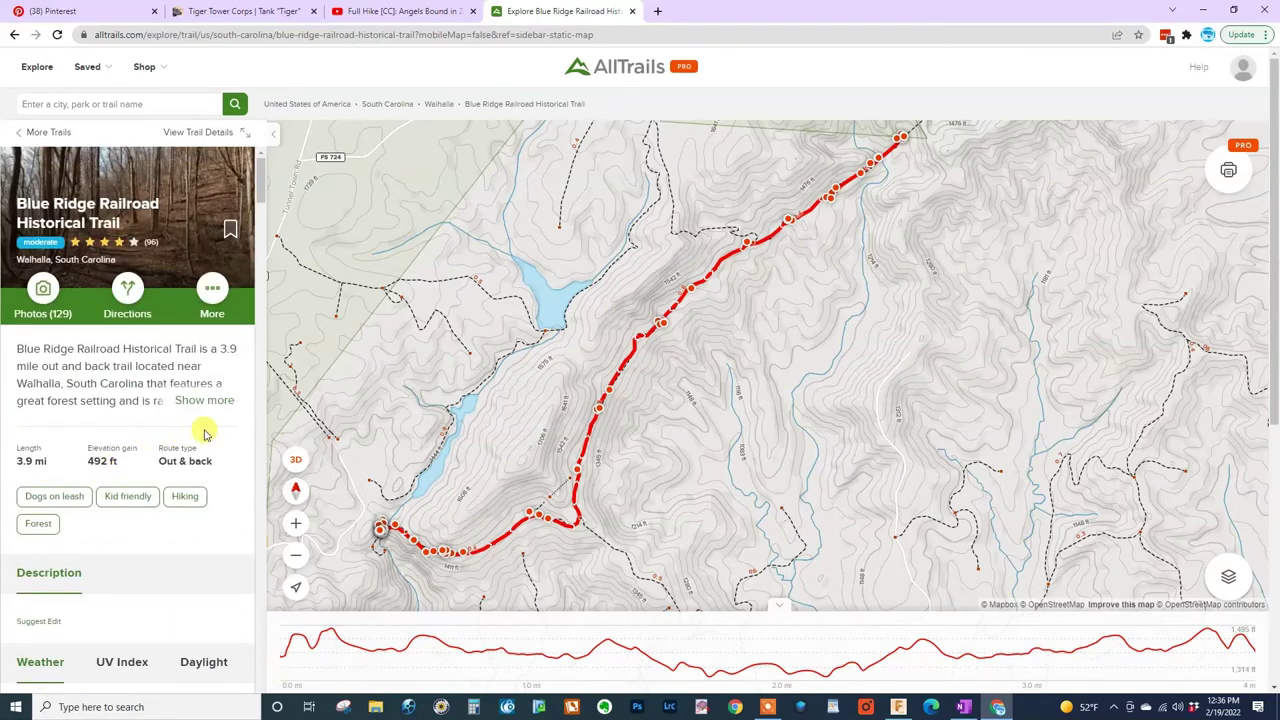
Step: Tick To Do List in the Save to list dialog and confirm with Done
{"action": "left_click", "coordinate": [229, 230]}
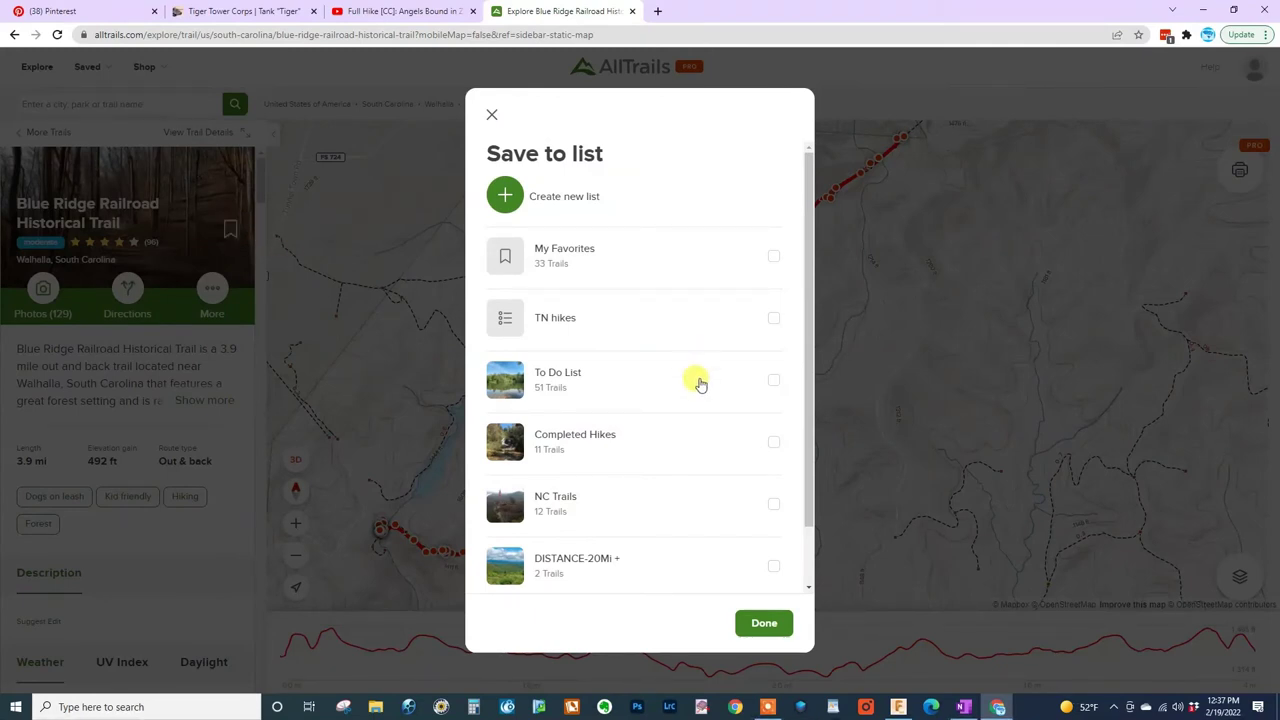
{"action": "scroll", "coordinate": [698, 378], "scroll_direction": "down", "scroll_amount": 1}
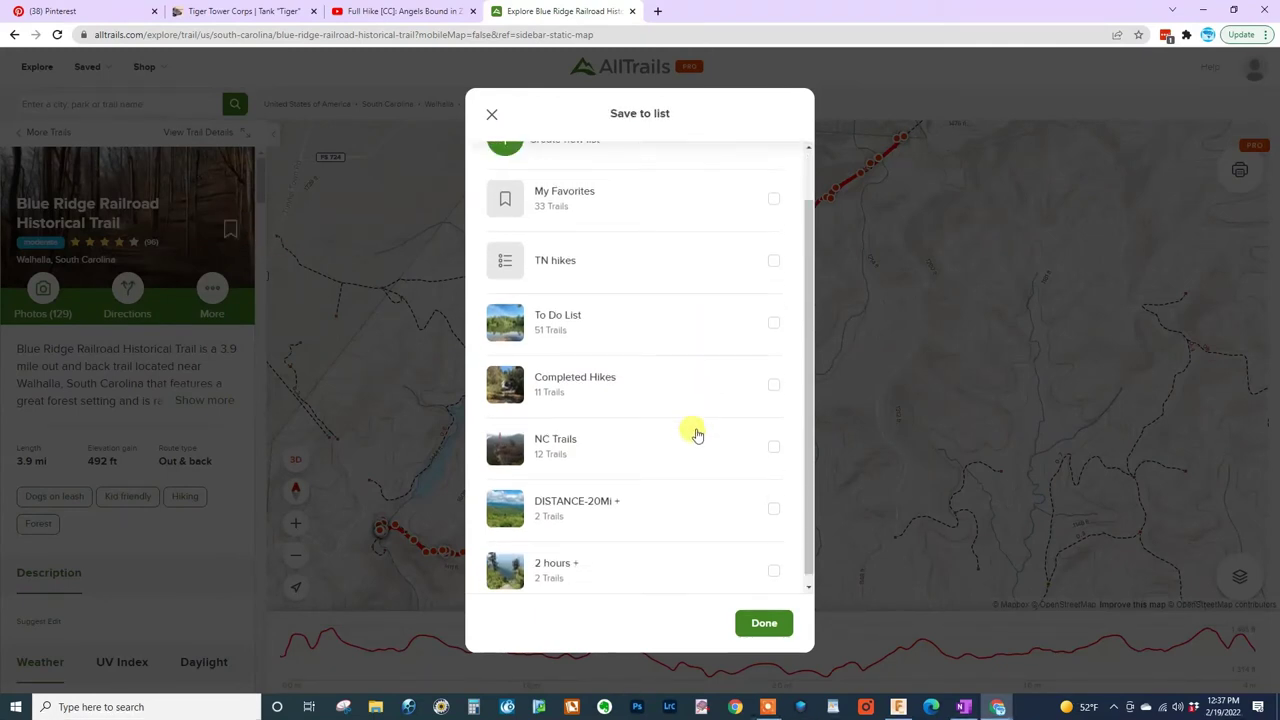
{"action": "scroll", "coordinate": [691, 428], "scroll_direction": "up", "scroll_amount": 2}
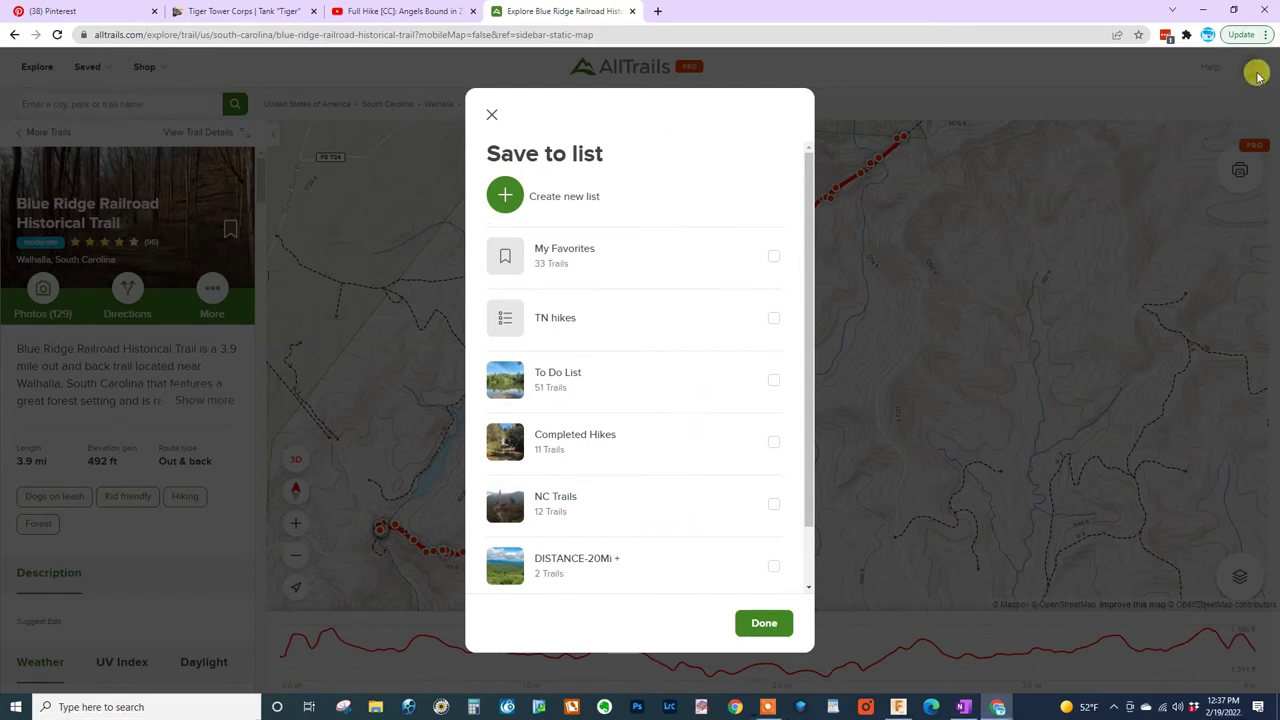
{"action": "scroll", "coordinate": [680, 286], "scroll_direction": "down", "scroll_amount": 1}
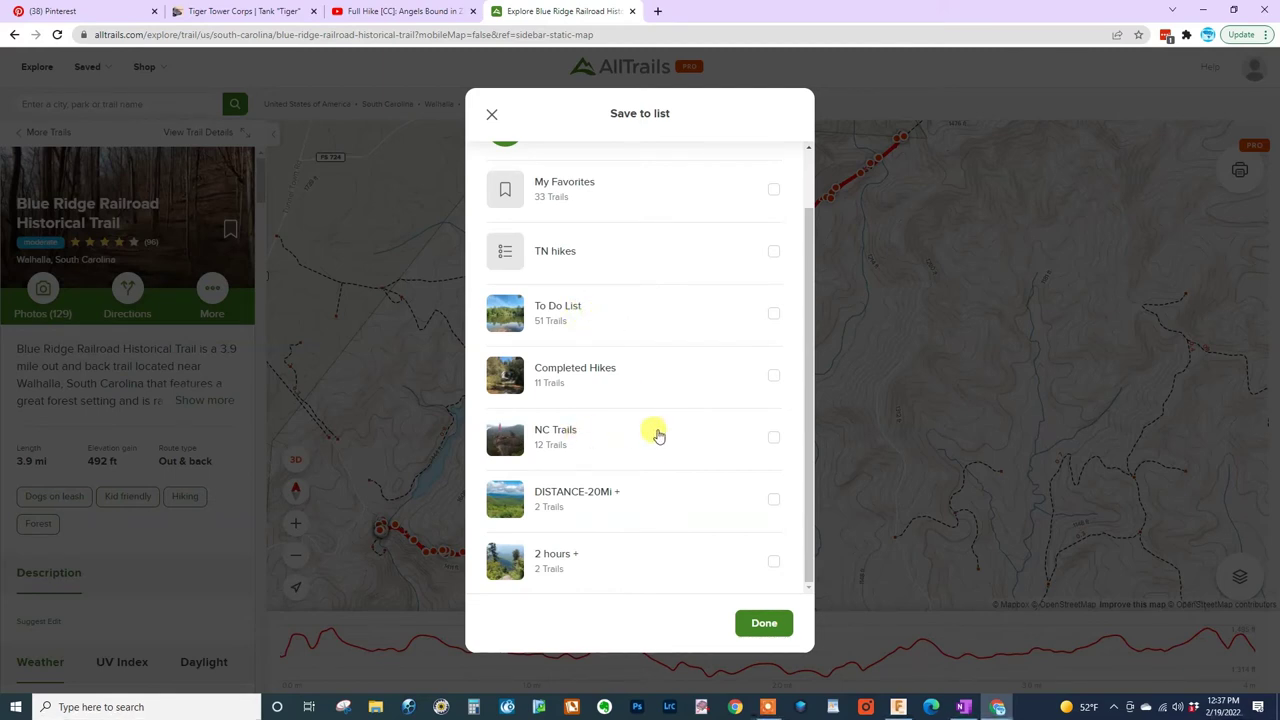
{"action": "left_click", "coordinate": [765, 623]}
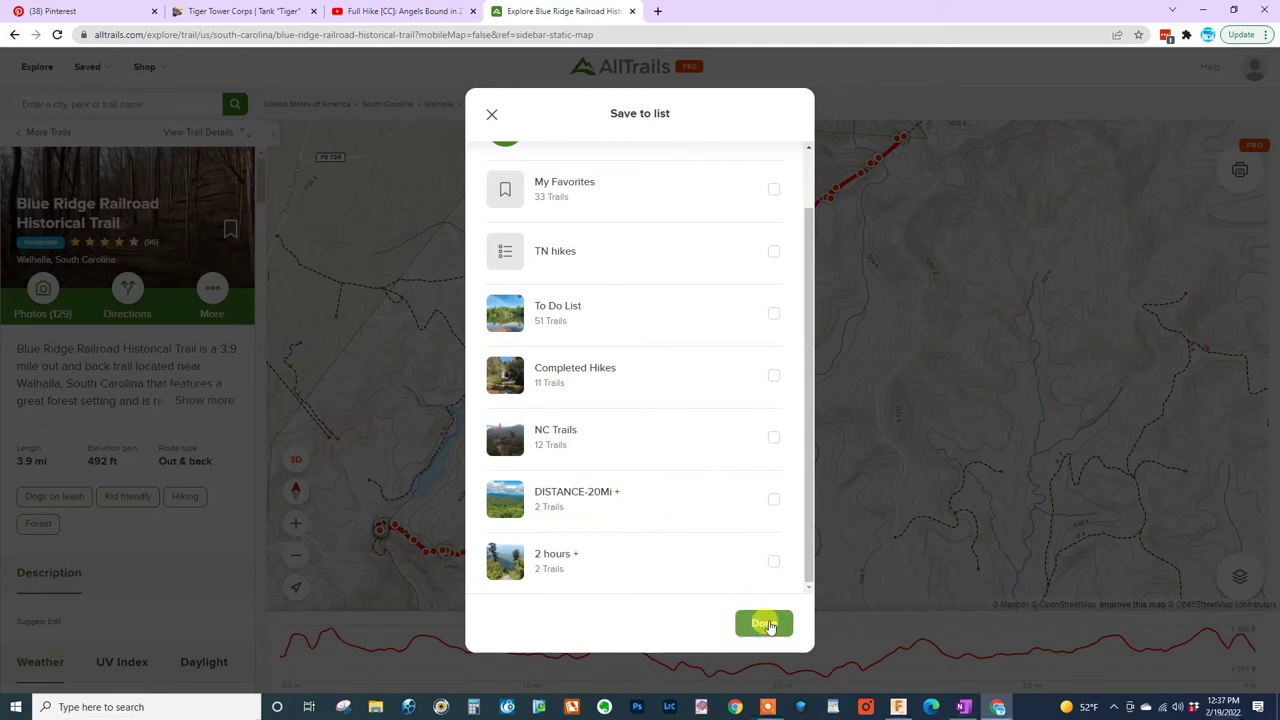
{"action": "left_click", "coordinate": [710, 320]}
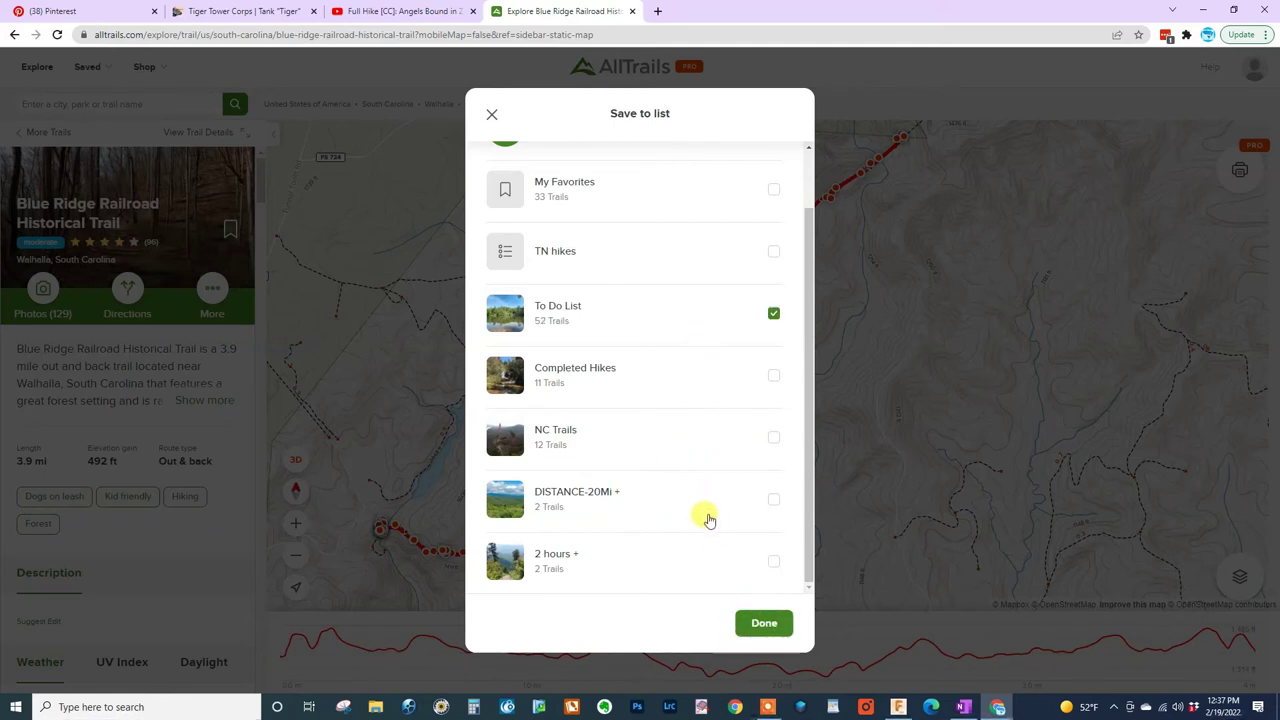
{"action": "left_click", "coordinate": [762, 623]}
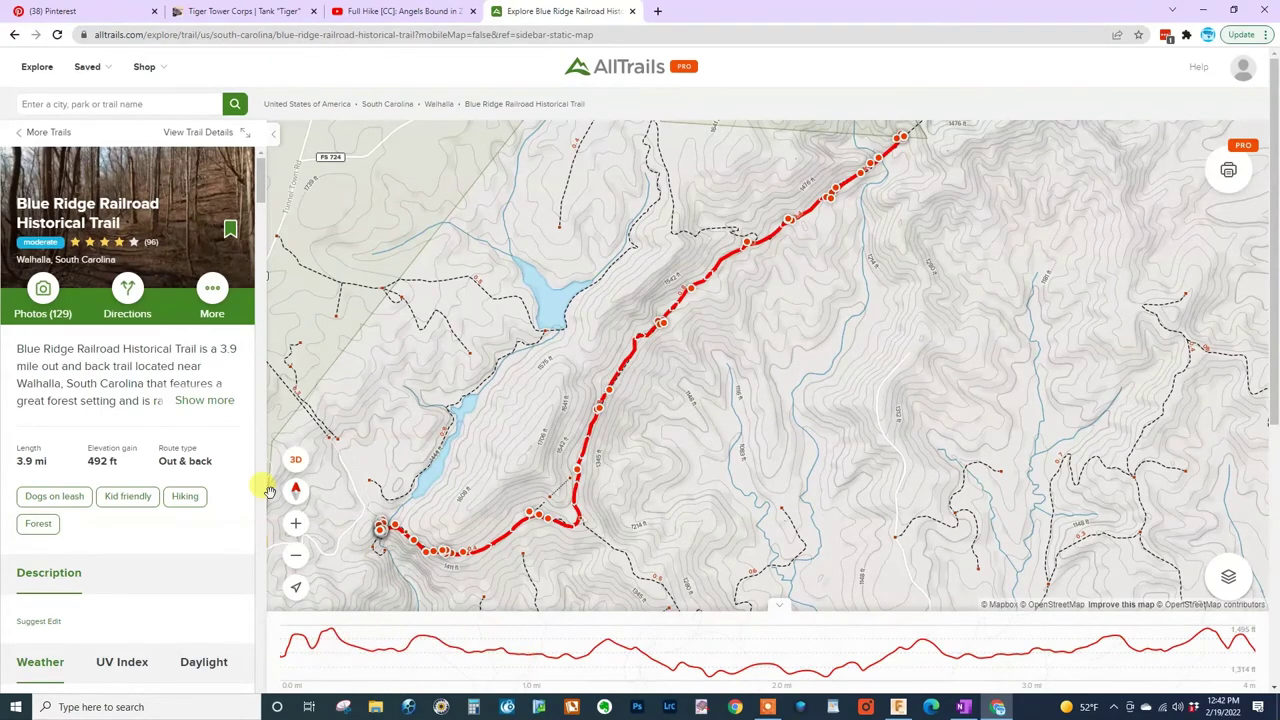
Step: Open the trail's More actions menu and scroll the sidebar through weather and reviews
{"action": "left_click", "coordinate": [35, 248]}
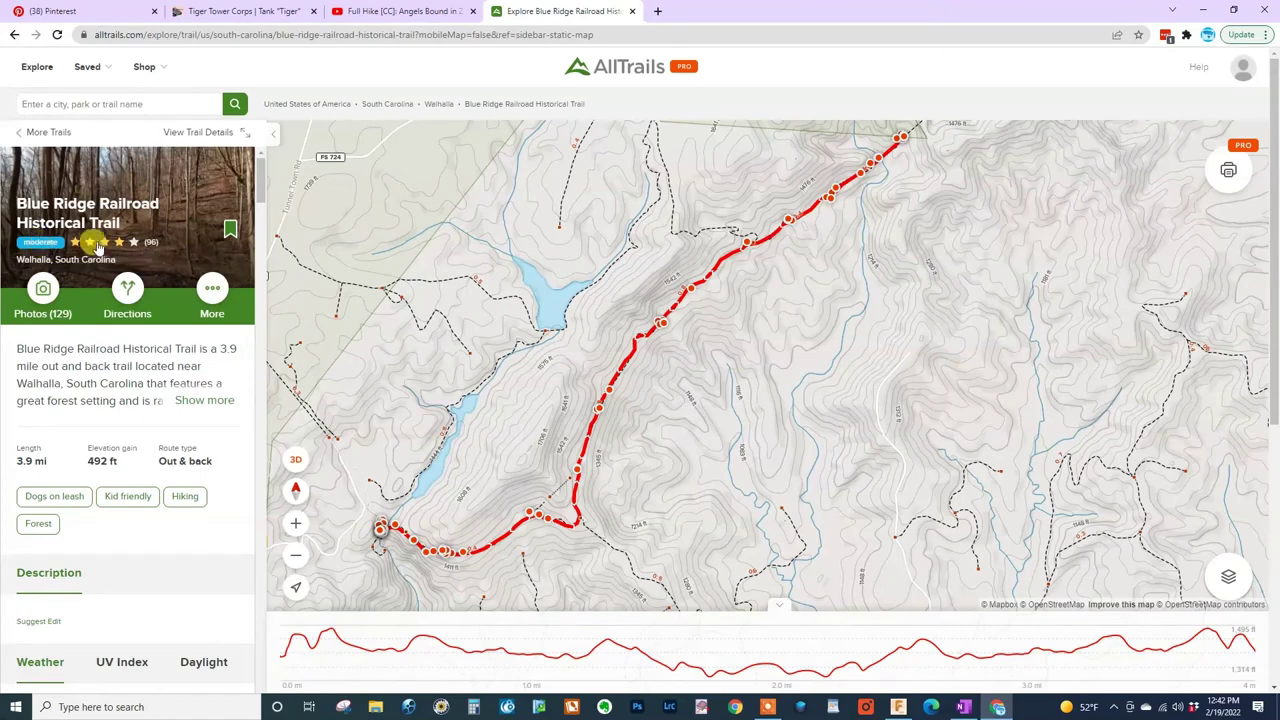
{"action": "left_click", "coordinate": [172, 277]}
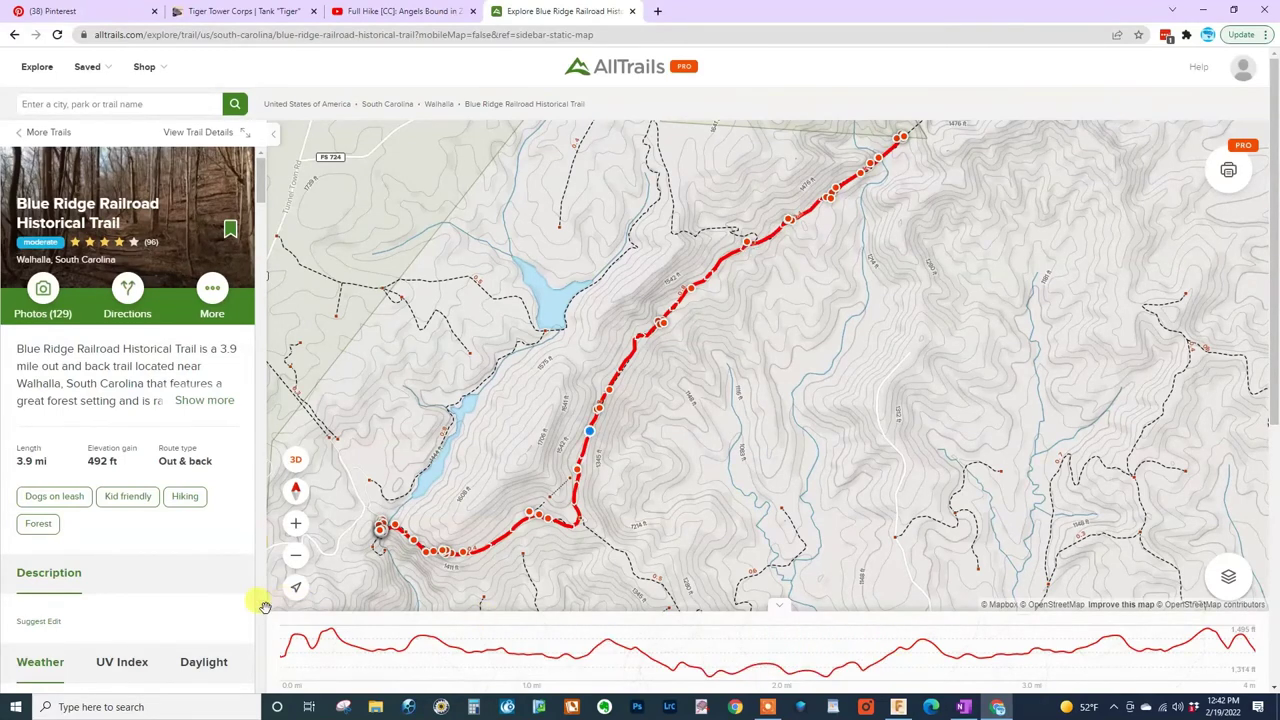
{"action": "scroll", "coordinate": [191, 600], "scroll_direction": "down", "scroll_amount": 3}
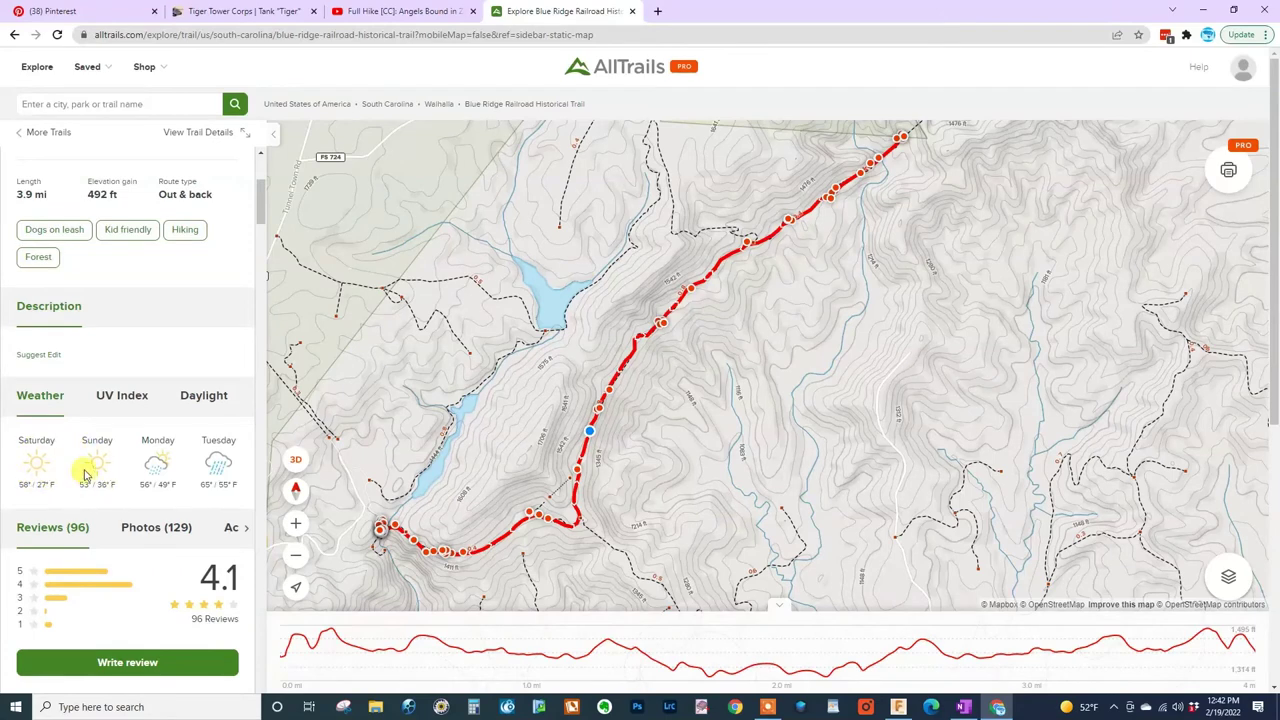
{"action": "scroll", "coordinate": [92, 476], "scroll_direction": "down", "scroll_amount": 2}
{"action": "scroll", "coordinate": [93, 478], "scroll_direction": "down", "scroll_amount": 3}
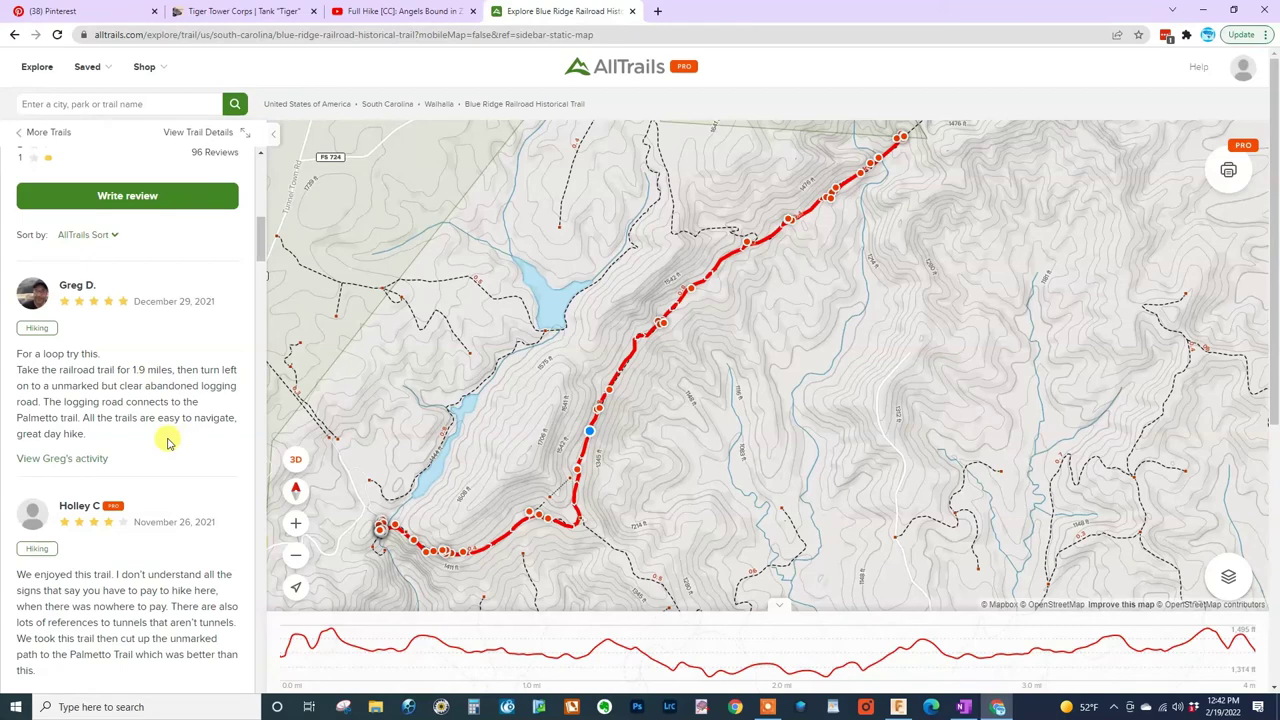
{"action": "scroll", "coordinate": [168, 443], "scroll_direction": "up", "scroll_amount": 10}
Step: Close the More dropdown and go to the Explore map of nearby curated trails
{"action": "left_click", "coordinate": [222, 305]}
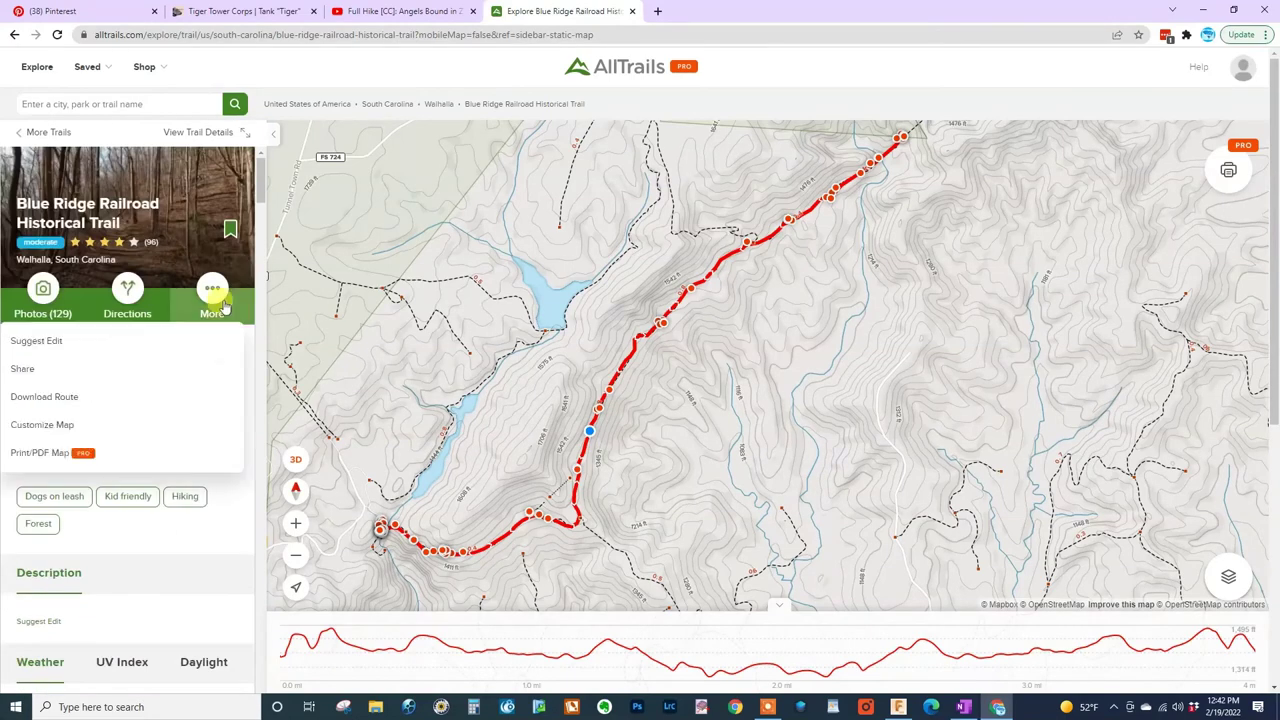
{"action": "left_click", "coordinate": [222, 305]}
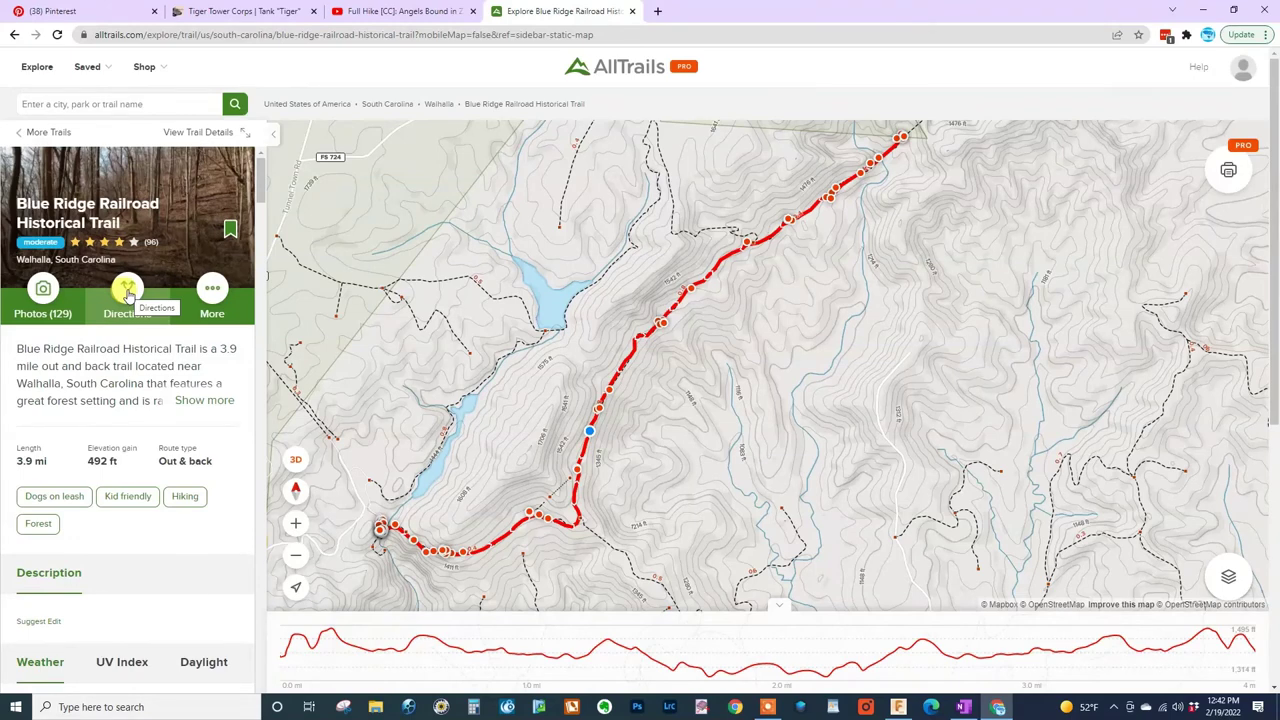
{"action": "left_click", "coordinate": [408, 423]}
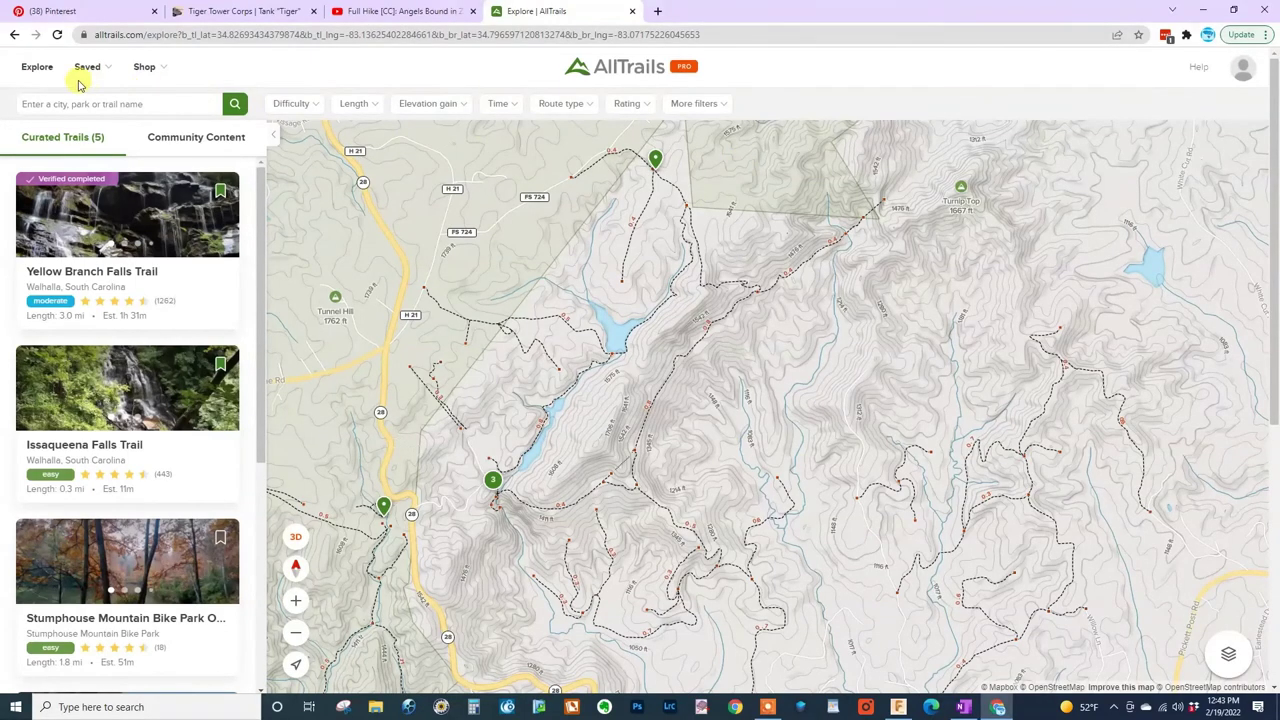
{"action": "left_click", "coordinate": [317, 108]}
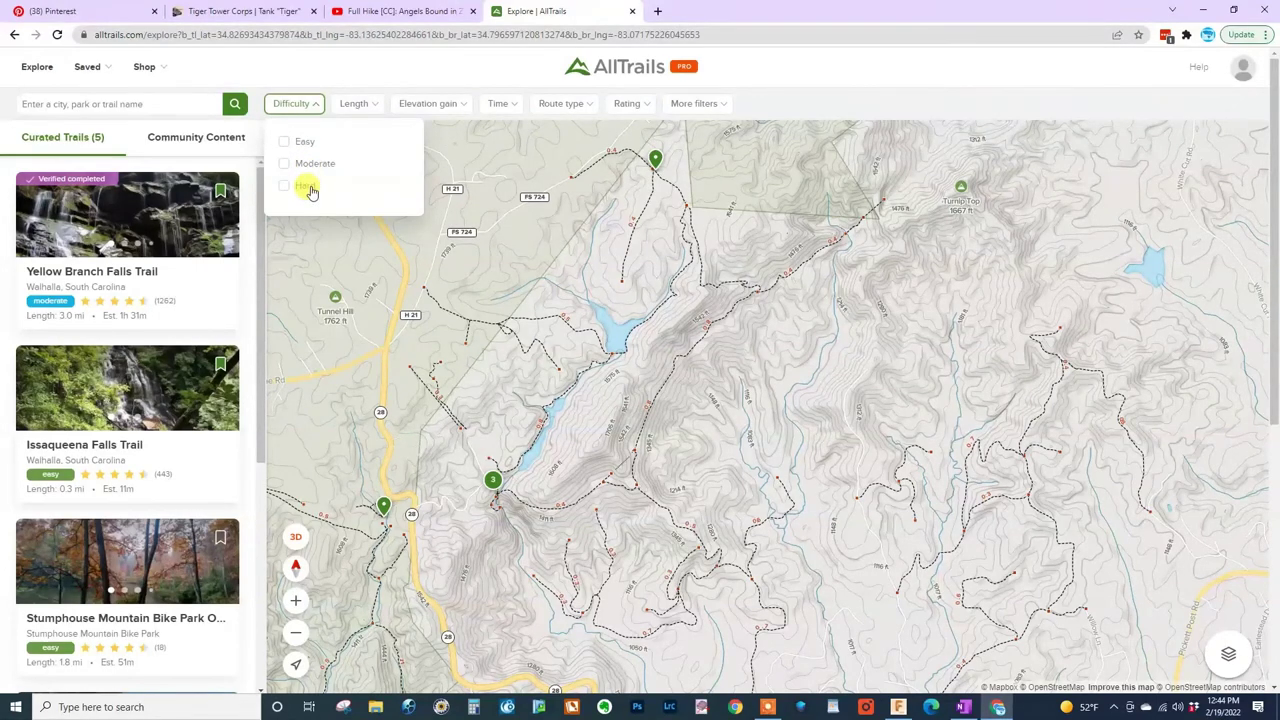
{"action": "left_click", "coordinate": [828, 64]}
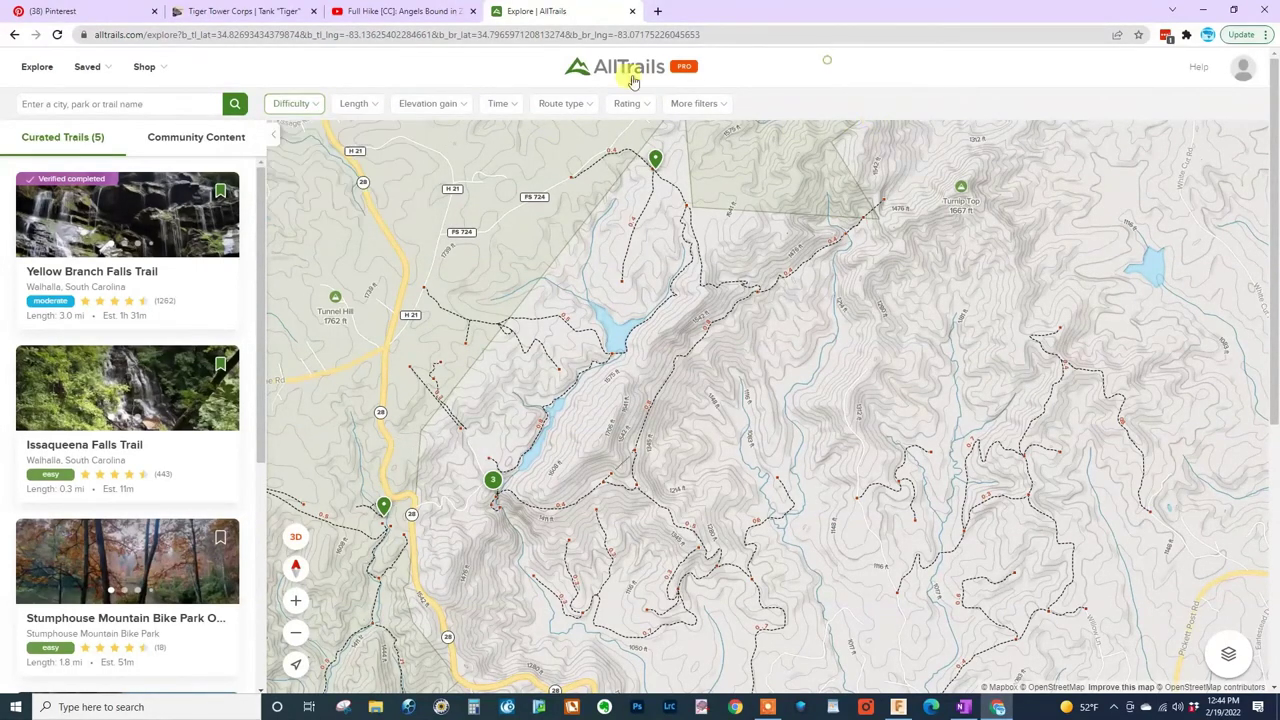
{"action": "left_click", "coordinate": [376, 105]}
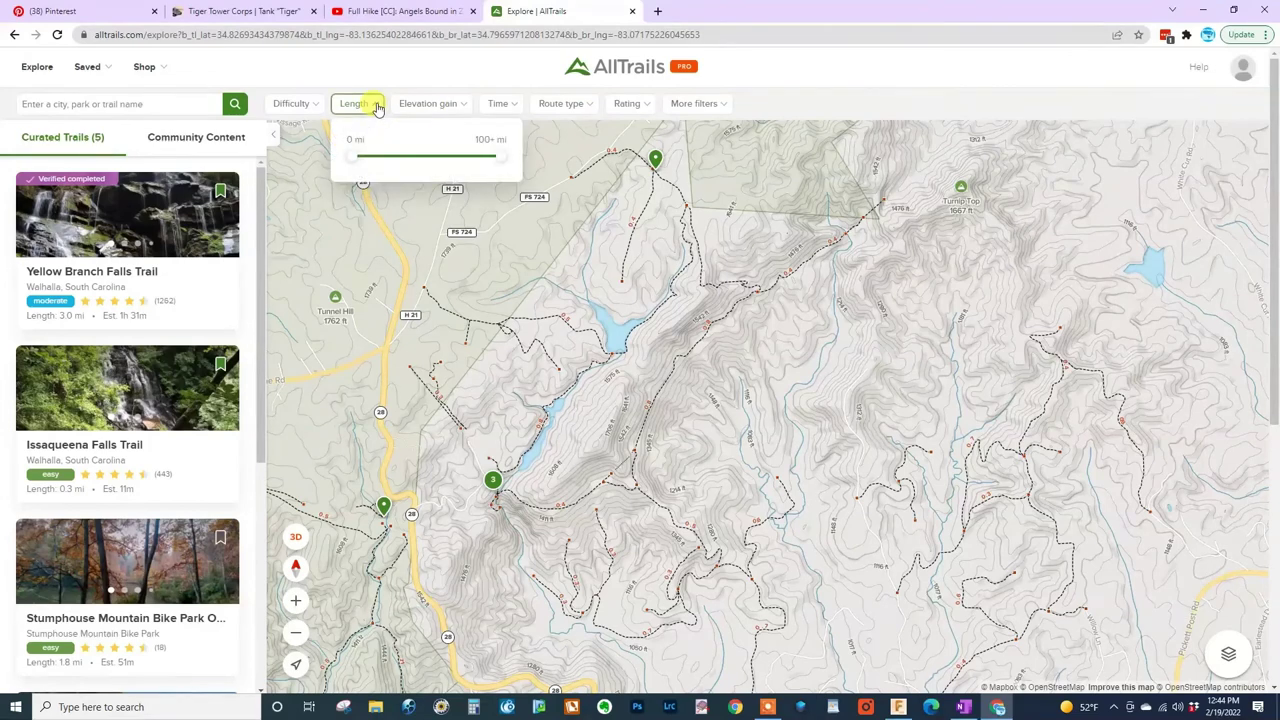
{"action": "left_click", "coordinate": [440, 104]}
{"action": "left_click", "coordinate": [513, 105]}
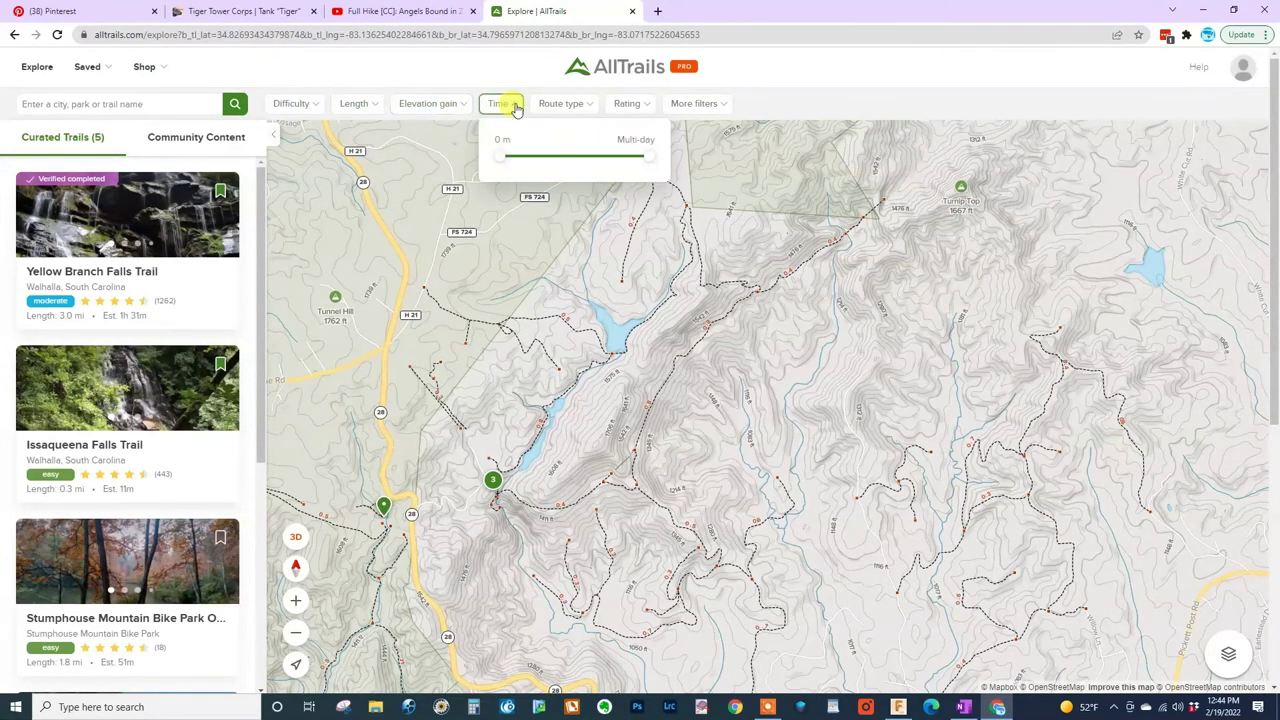
{"action": "left_click", "coordinate": [590, 105]}
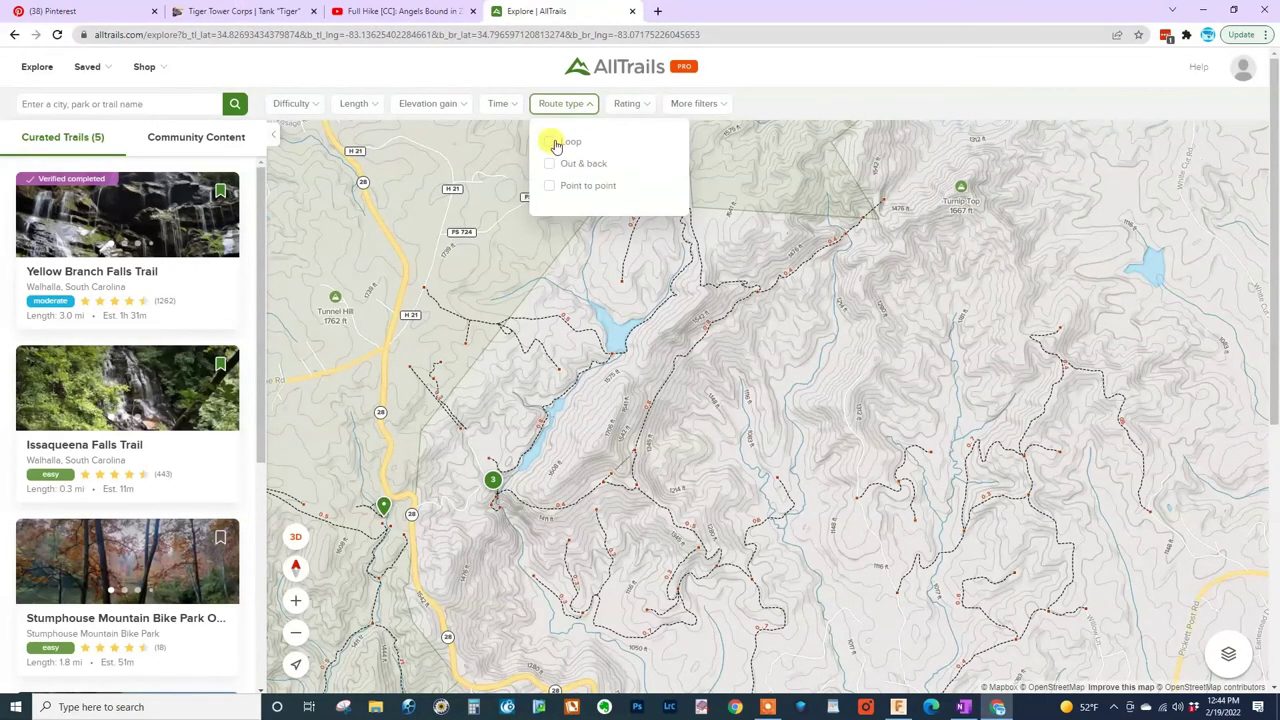
{"action": "left_click", "coordinate": [777, 96]}
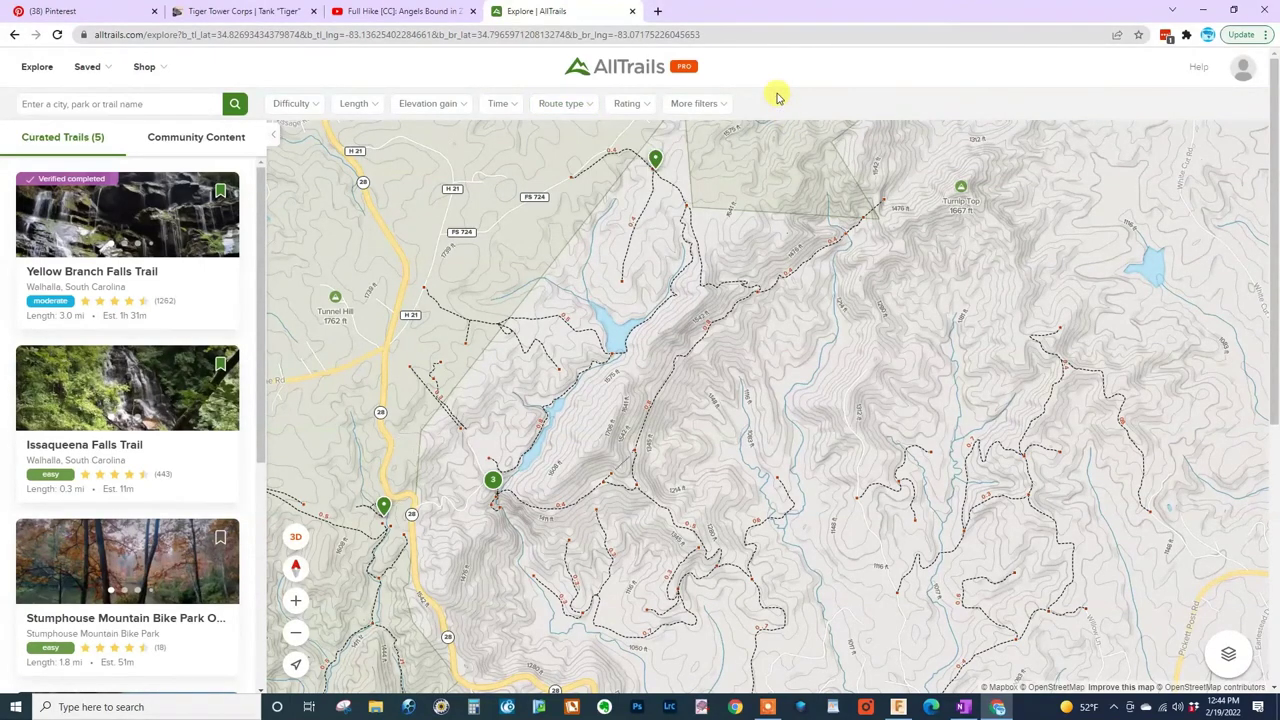